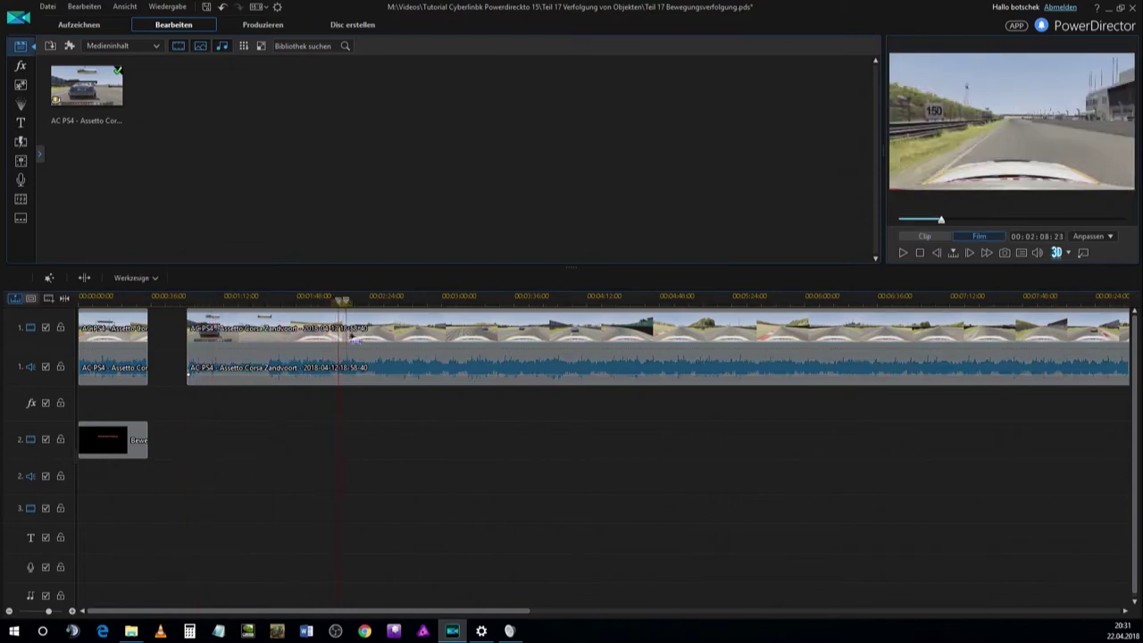
Split the long Assetto Corsa clip at clip time 00:01:54:19 and remove its first part, filling the gap
{"action": "left_click", "coordinate": [422, 349]}
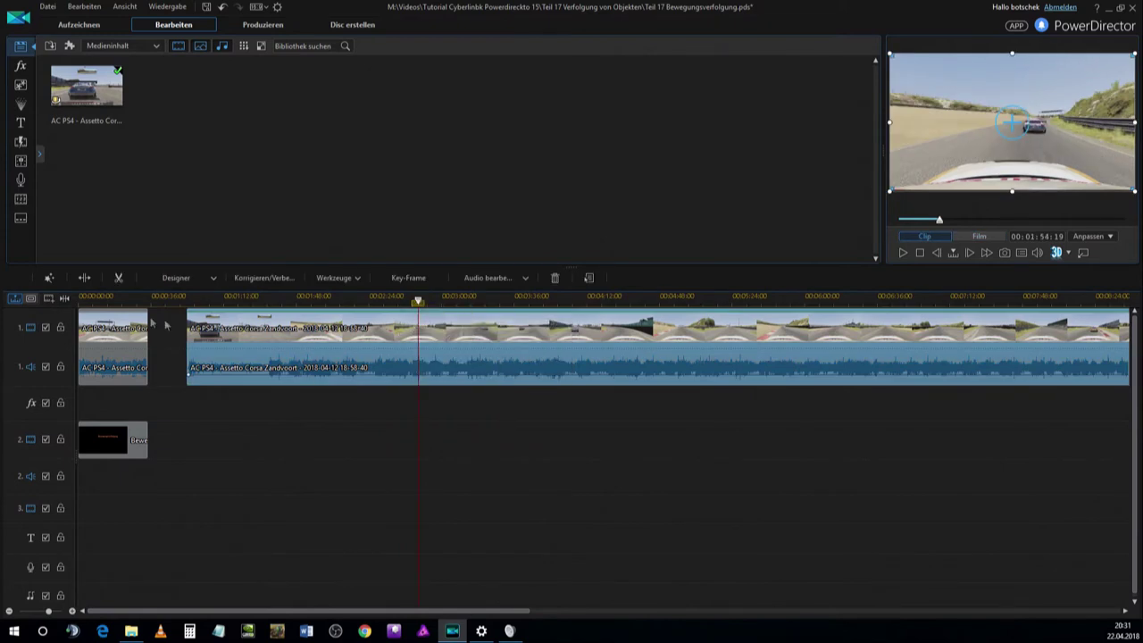
{"action": "left_click", "coordinate": [84, 278]}
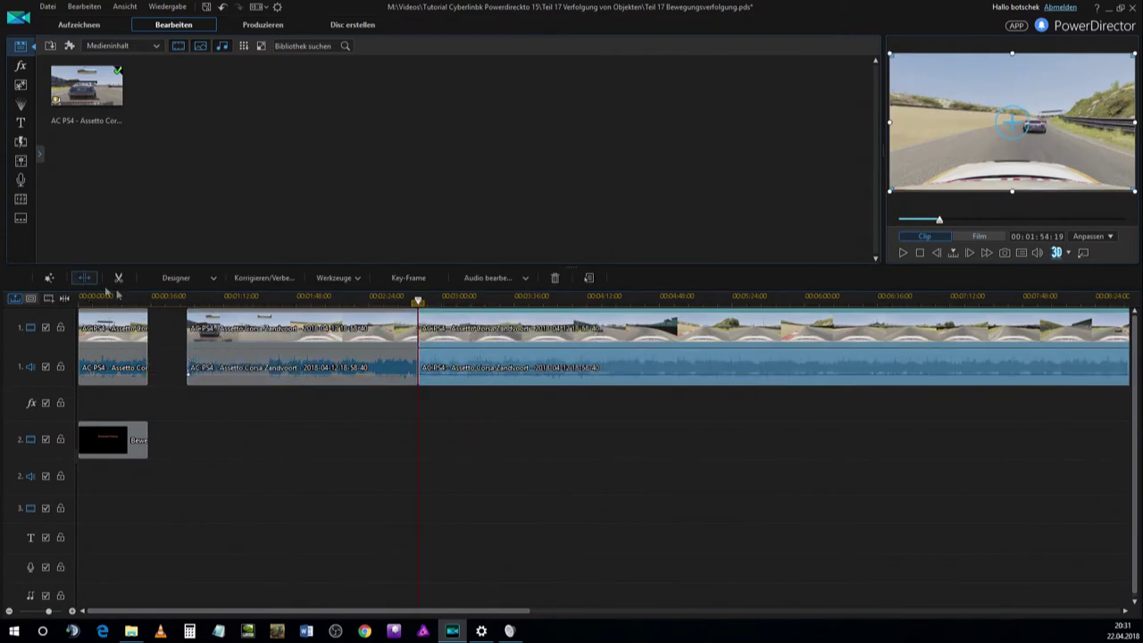
{"action": "left_click", "coordinate": [361, 366]}
{"action": "right_click", "coordinate": [373, 332]}
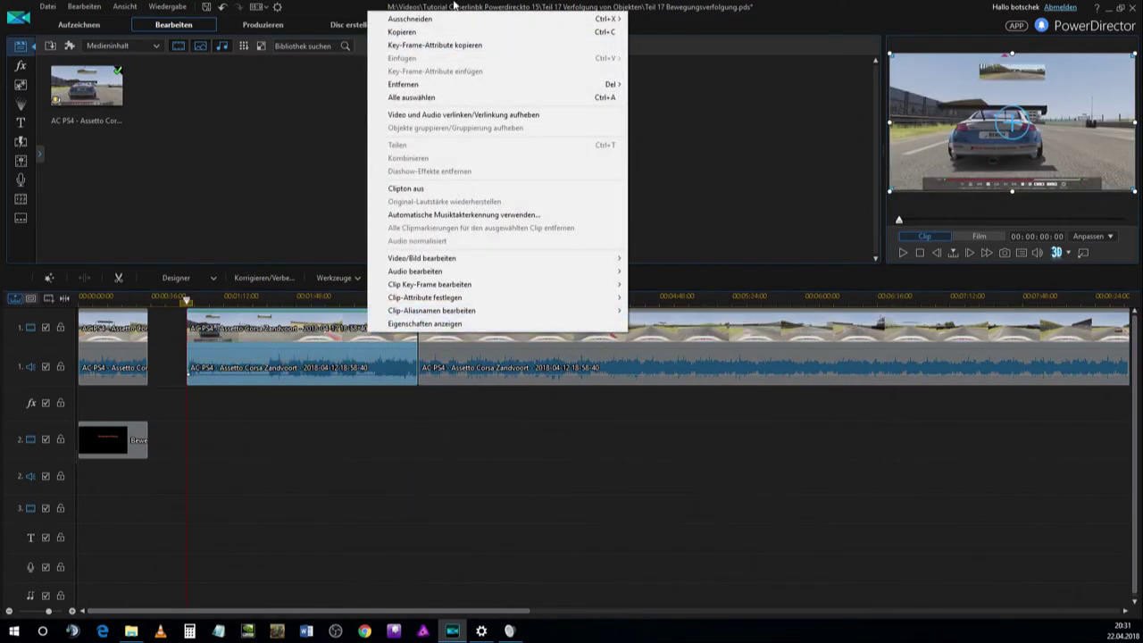
{"action": "mouse_move", "coordinate": [527, 85]}
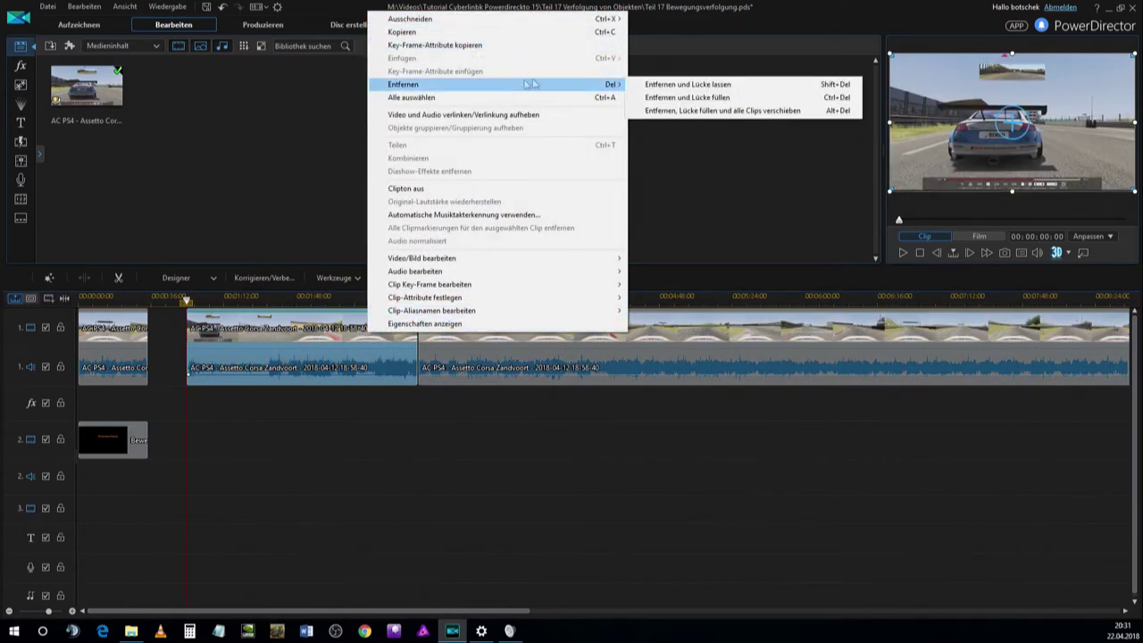
{"action": "left_click", "coordinate": [697, 98]}
Split the long clip at film time 00:01:29:17 and remove everything after the cut
{"action": "left_click_drag", "start_coordinate": [185, 301], "coordinate": [260, 301]}
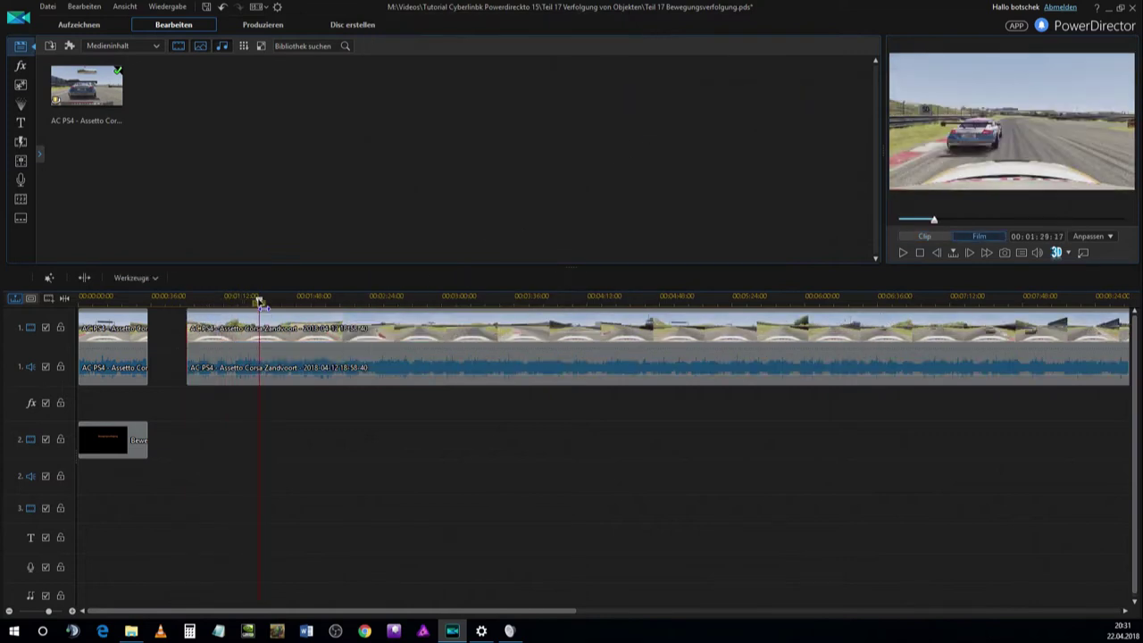
{"action": "left_click", "coordinate": [281, 330]}
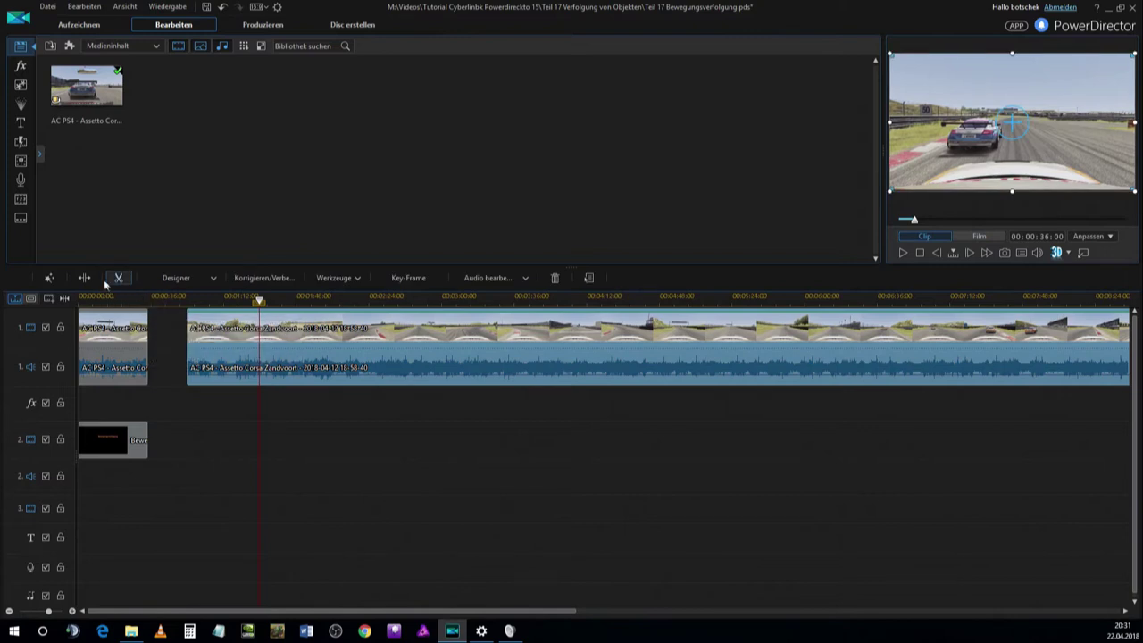
{"action": "left_click", "coordinate": [84, 278]}
{"action": "right_click", "coordinate": [371, 327]}
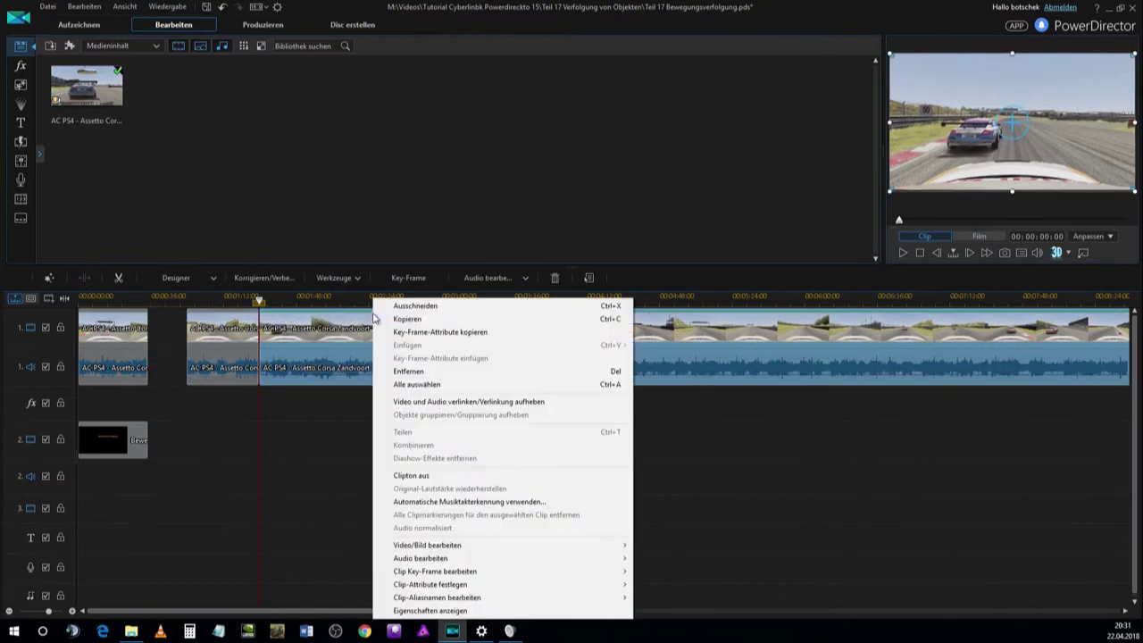
{"action": "left_click", "coordinate": [452, 373]}
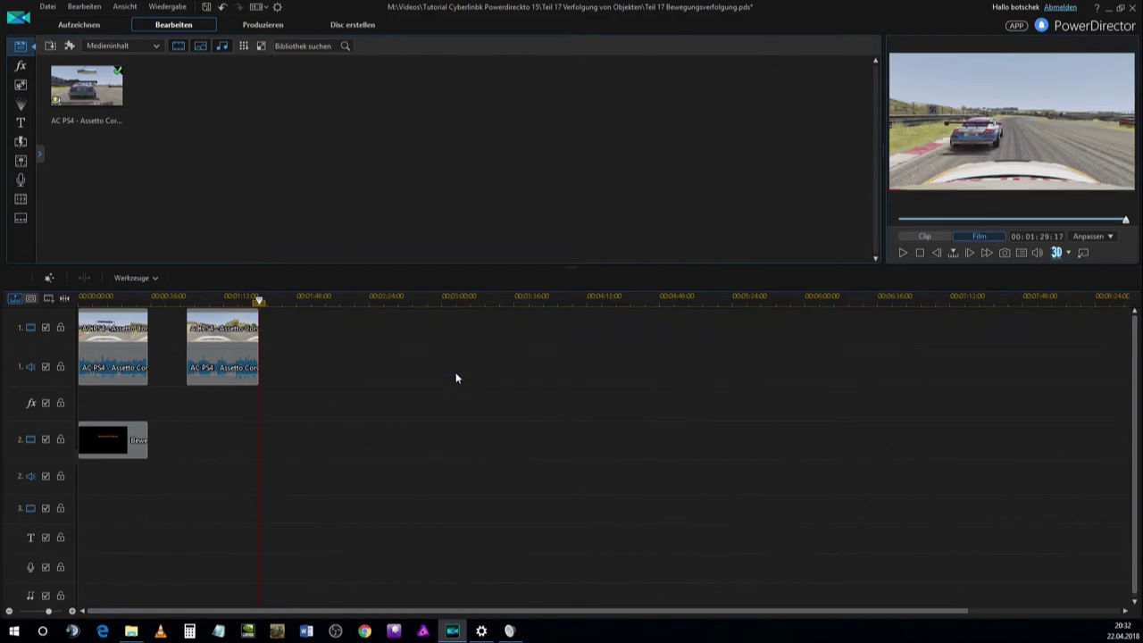
Open motion tracking (Bewegungsverfolgung) for the shortened second clip and fit the tracking box closely around the car ahead
{"action": "left_click", "coordinate": [227, 346]}
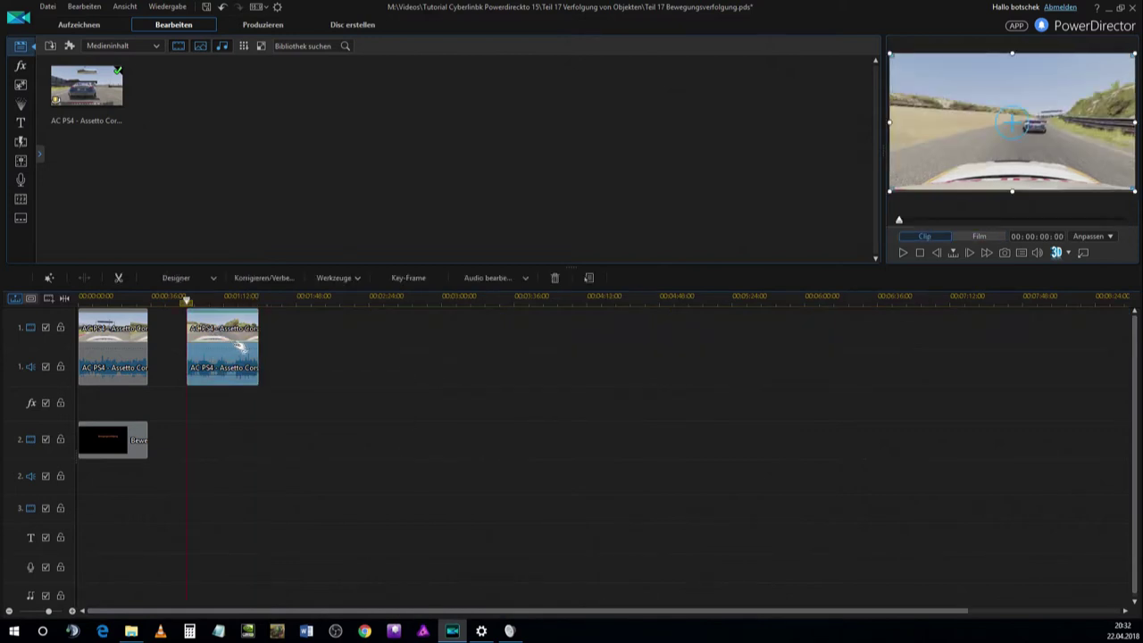
{"action": "left_click", "coordinate": [361, 279]}
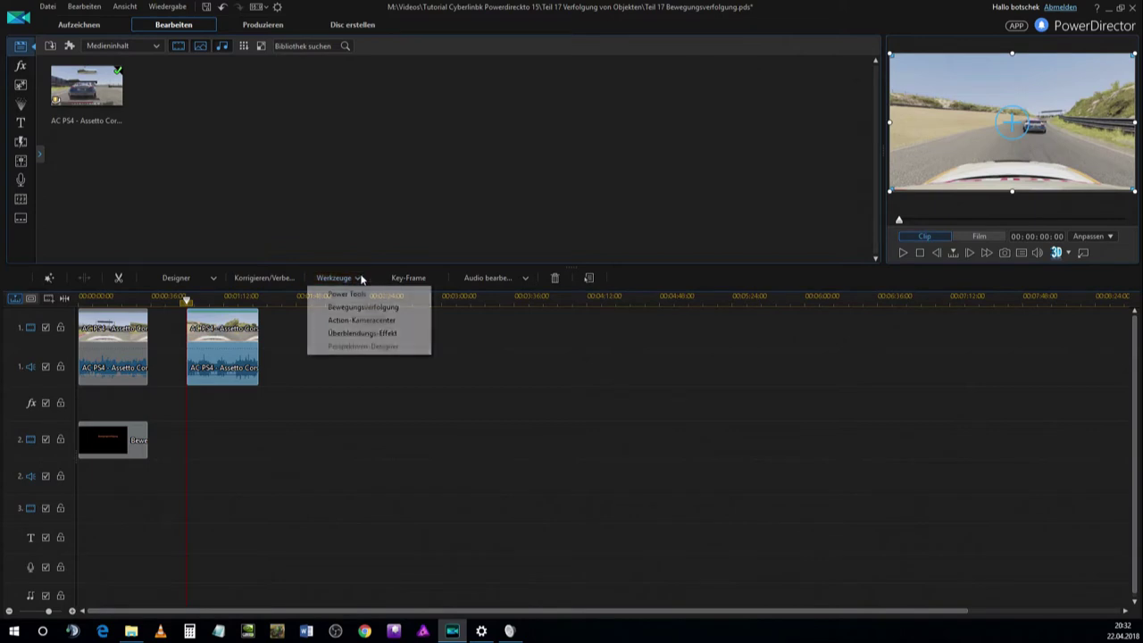
{"action": "left_click", "coordinate": [384, 309]}
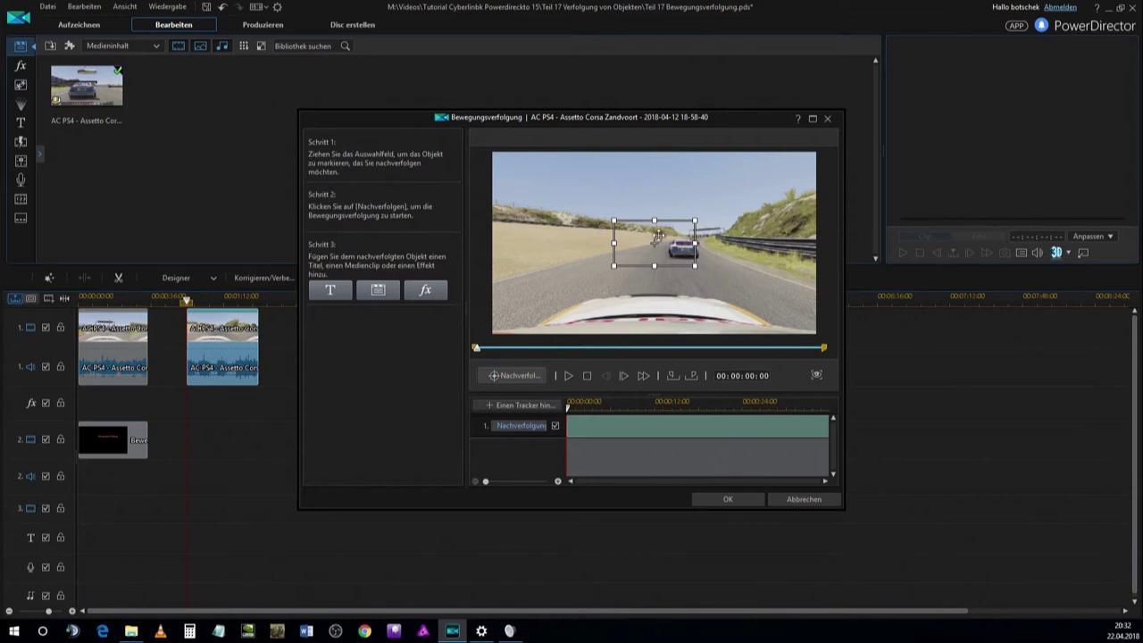
{"action": "left_click_drag", "start_coordinate": [656, 241], "coordinate": [683, 244]}
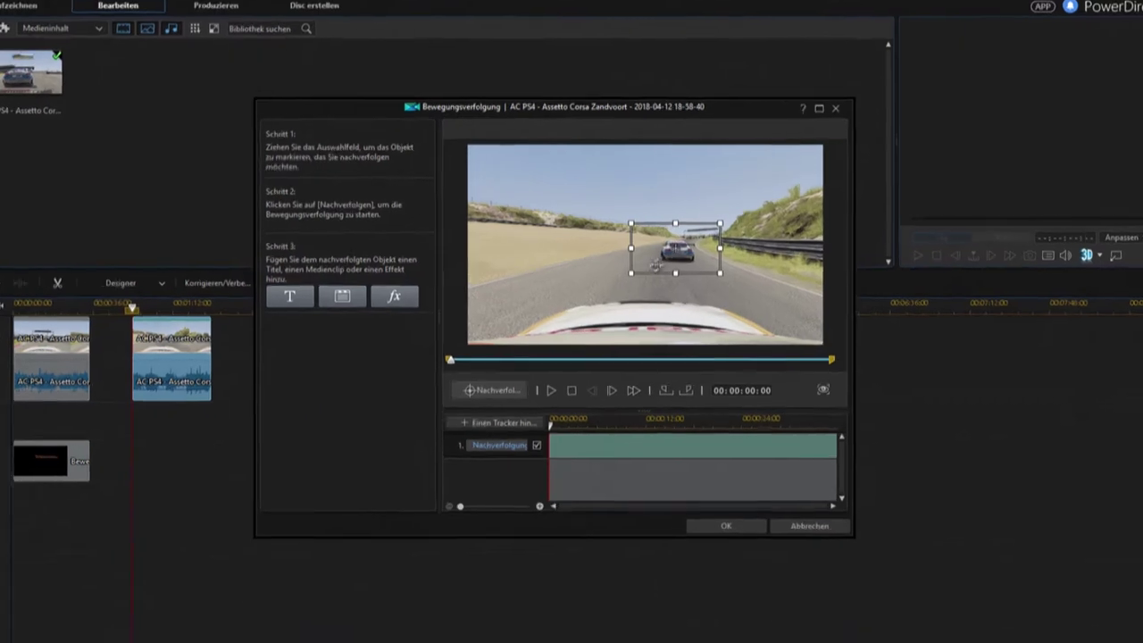
{"action": "left_click_drag", "start_coordinate": [606, 284], "coordinate": [636, 275]}
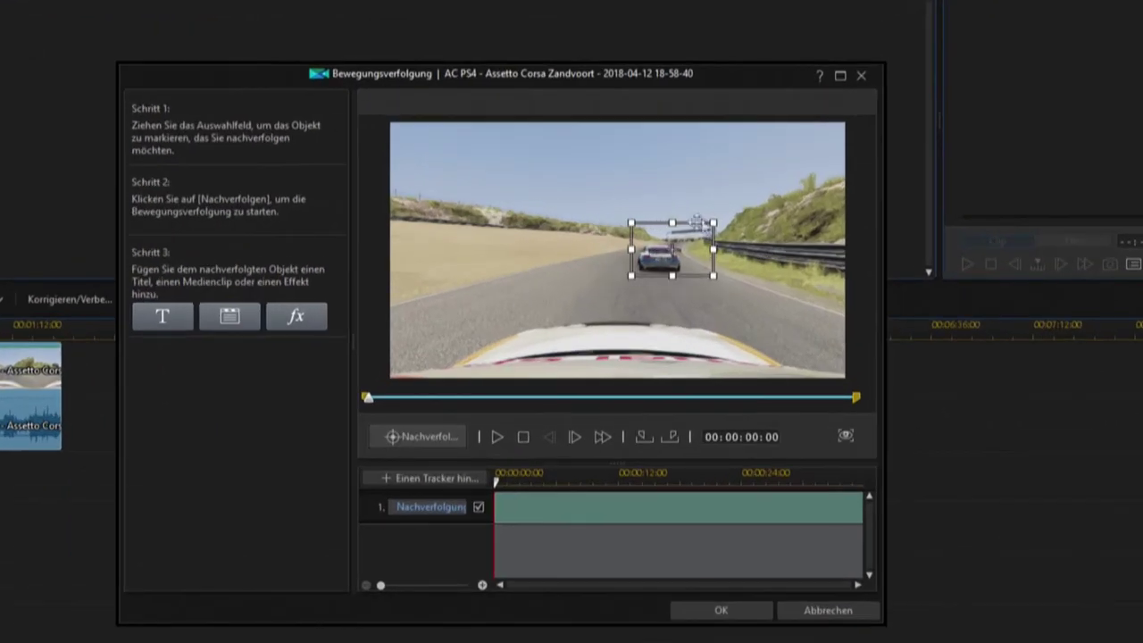
{"action": "left_click_drag", "start_coordinate": [714, 217], "coordinate": [688, 232]}
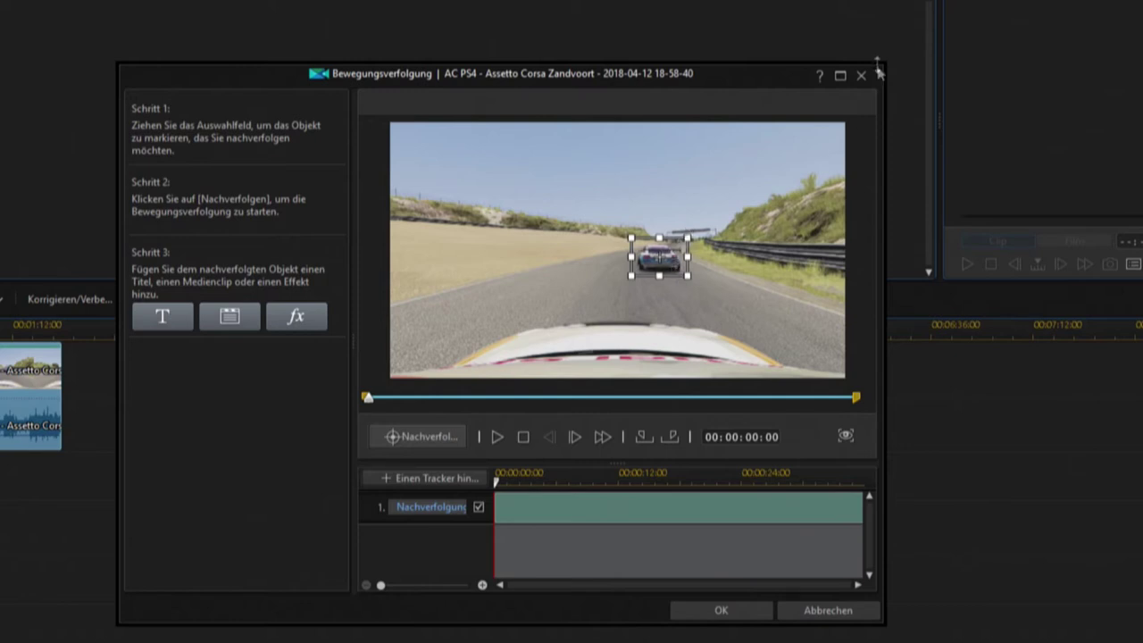
Maximise the motion tracking window and track the car from the clip's start, pausing at 00:00:04:09 and stopping at 00:00:05:11
{"action": "left_click", "coordinate": [839, 76]}
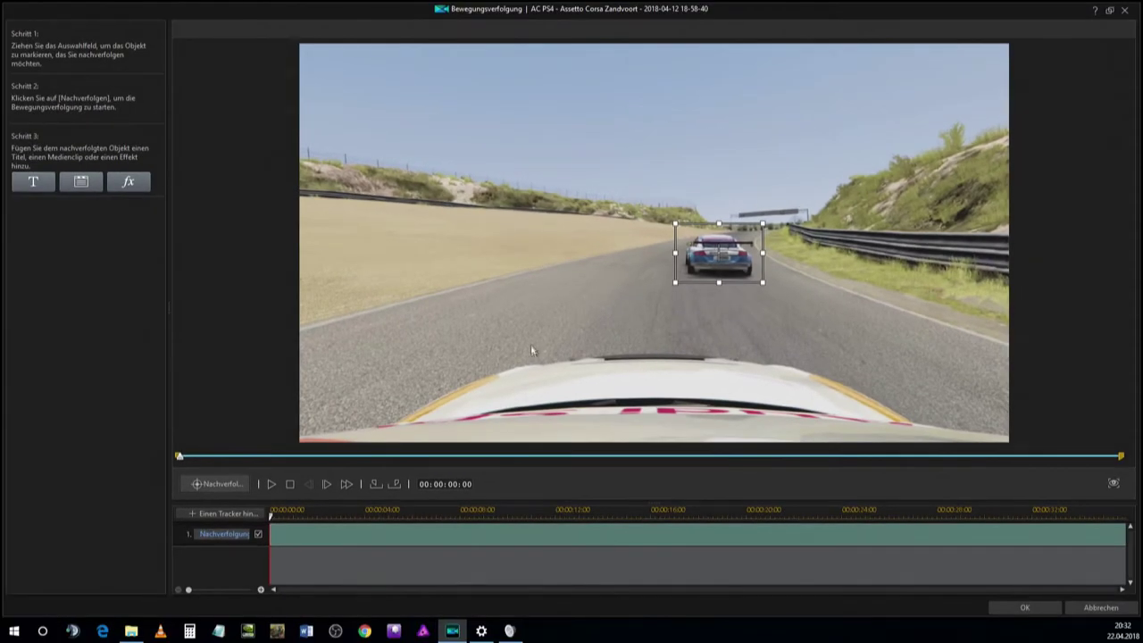
{"action": "left_click", "coordinate": [229, 485]}
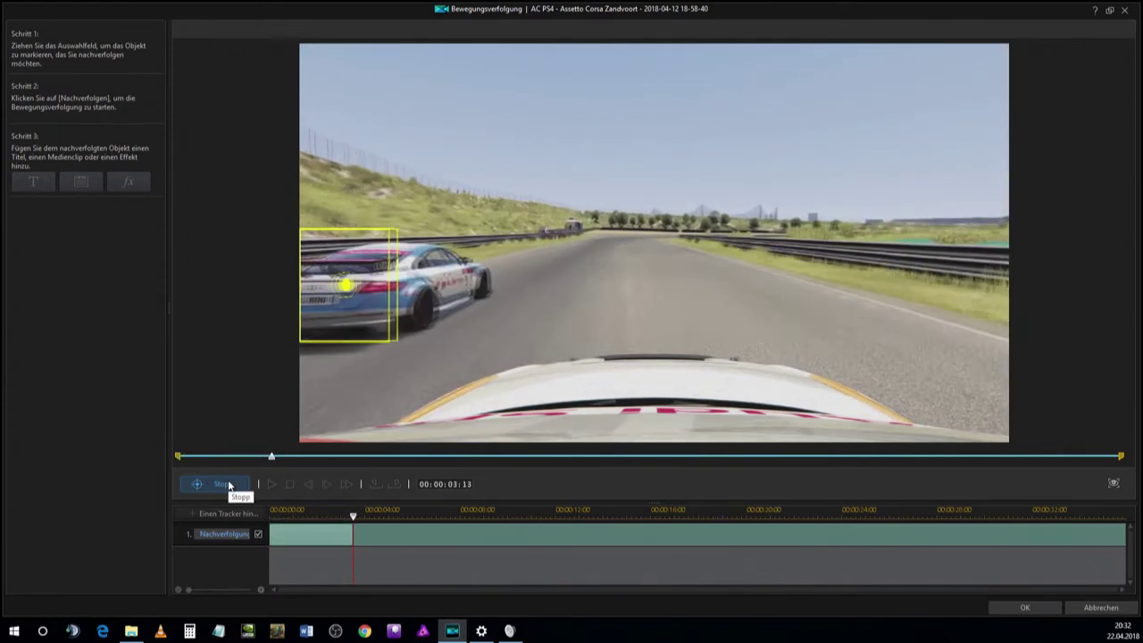
{"action": "left_click", "coordinate": [222, 484]}
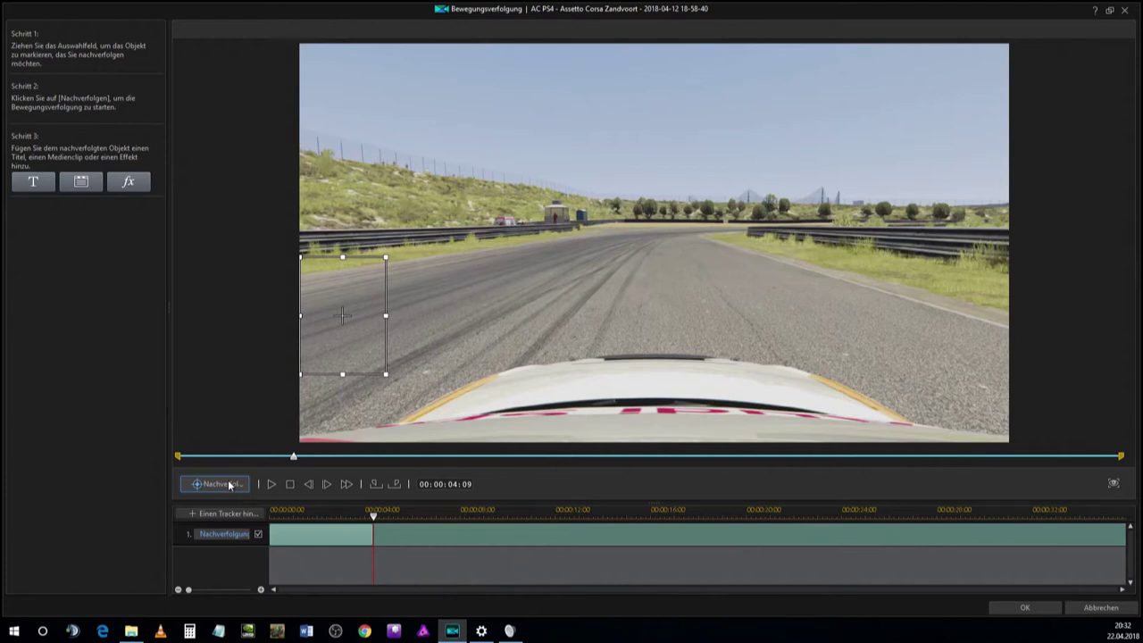
{"action": "left_click", "coordinate": [230, 484]}
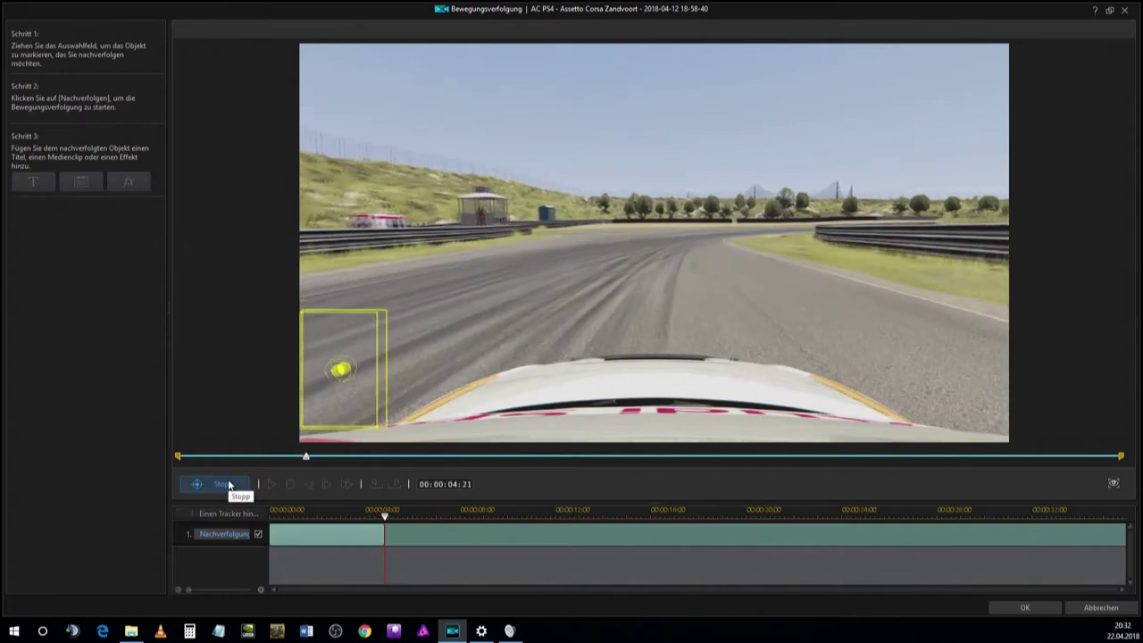
{"action": "left_click", "coordinate": [232, 484]}
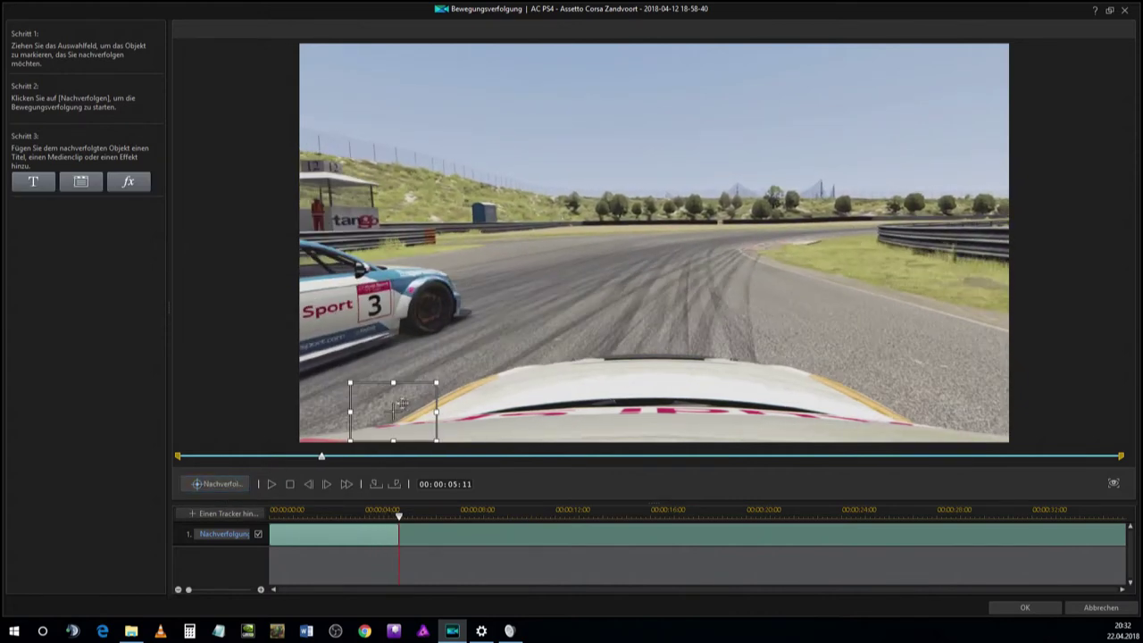
Place the tracking box over the visible part of the car at 00:00:05:11 and track it up to 00:00:06:00
{"action": "left_click_drag", "start_coordinate": [393, 410], "coordinate": [275, 236]}
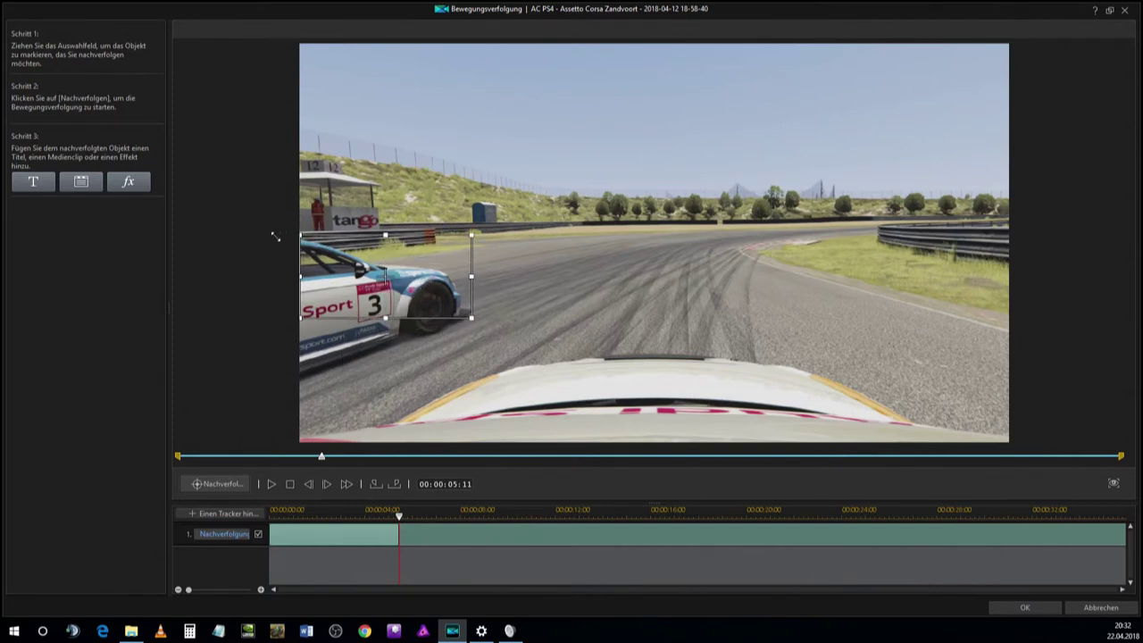
{"action": "left_click_drag", "start_coordinate": [384, 316], "coordinate": [382, 345]}
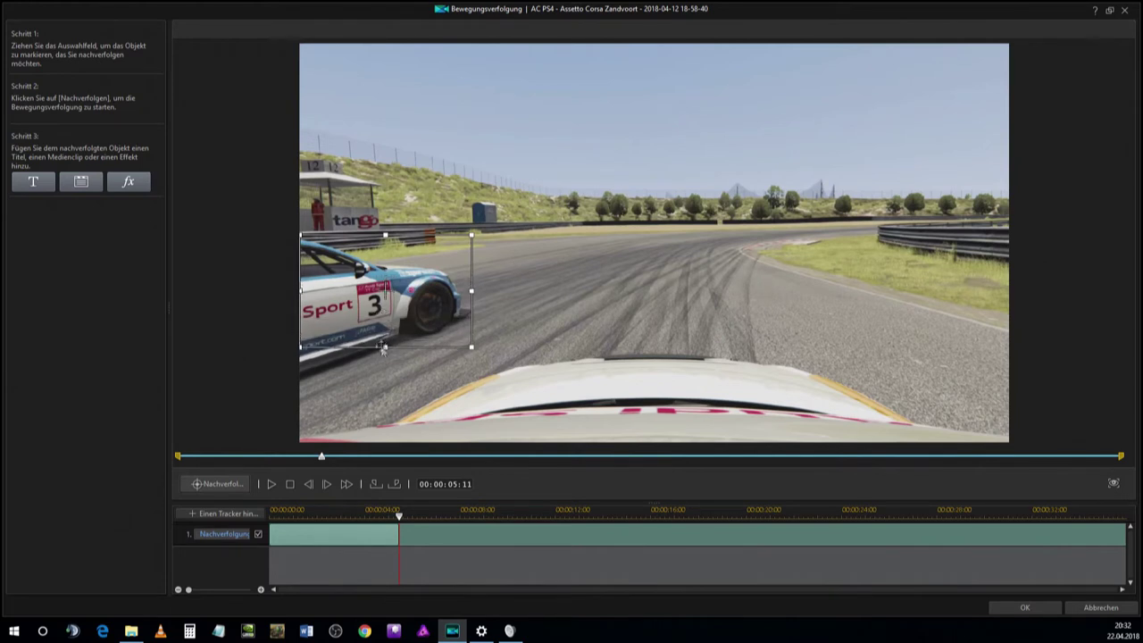
{"action": "left_click", "coordinate": [222, 485]}
{"action": "left_click", "coordinate": [221, 486]}
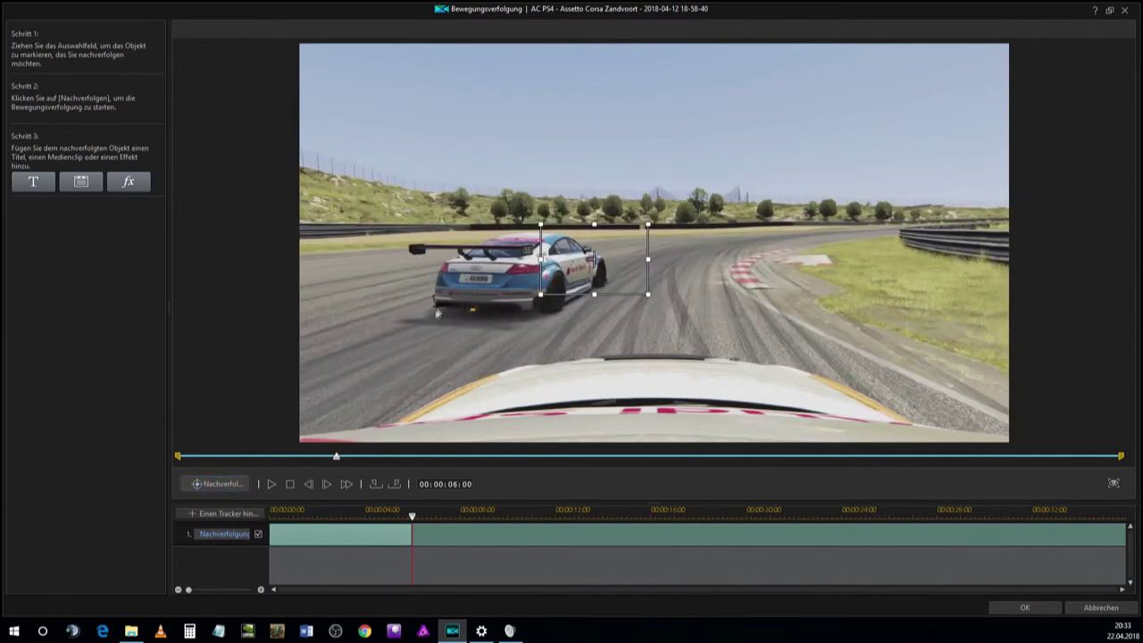
Go back to 00:00:05:20 and refit the tracking box around the blue and white car's body
{"action": "left_click_drag", "start_coordinate": [589, 258], "coordinate": [573, 258]}
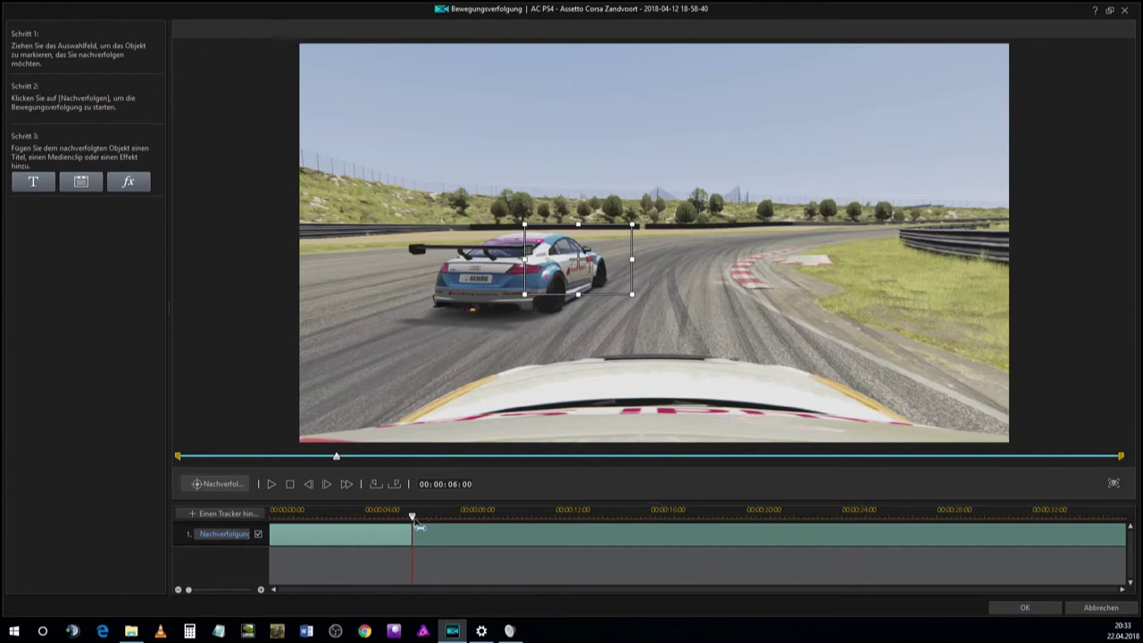
{"action": "left_click_drag", "start_coordinate": [415, 524], "coordinate": [409, 525]}
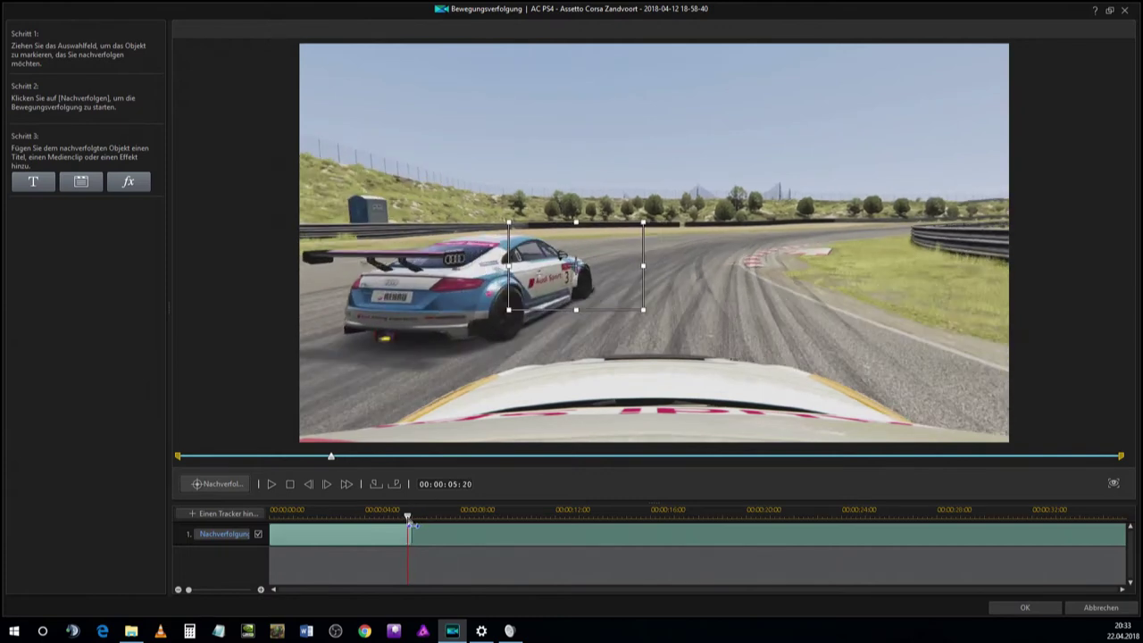
{"action": "left_click_drag", "start_coordinate": [572, 259], "coordinate": [363, 271]}
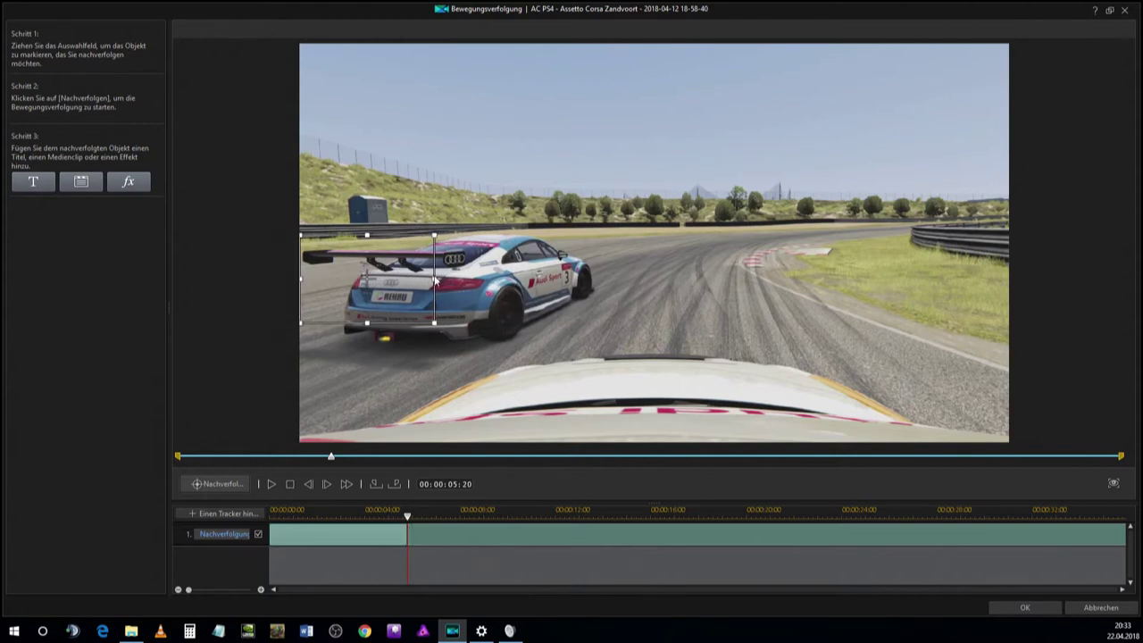
{"action": "left_click_drag", "start_coordinate": [435, 278], "coordinate": [589, 280]}
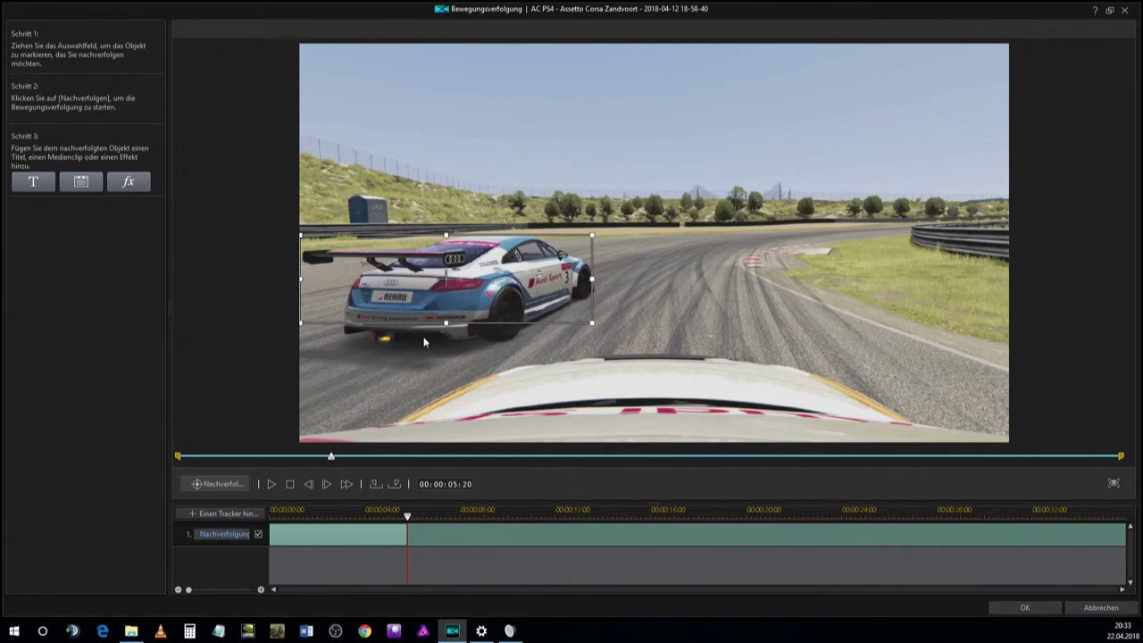
{"action": "left_click_drag", "start_coordinate": [445, 322], "coordinate": [447, 347]}
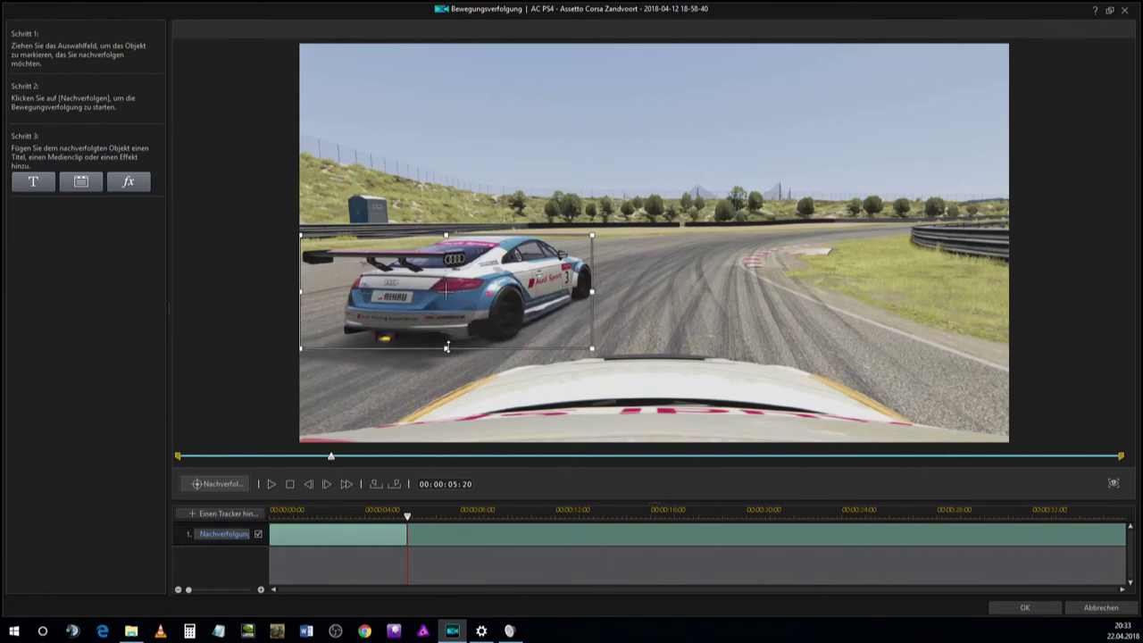
{"action": "left_click_drag", "start_coordinate": [301, 292], "coordinate": [320, 292]}
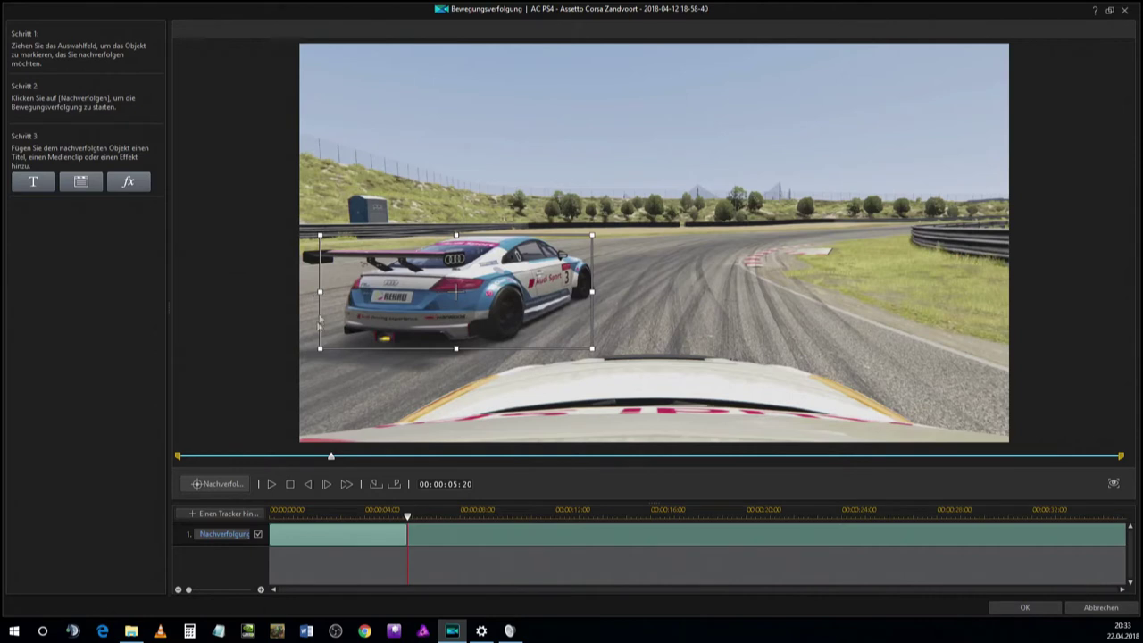
Track the car onward to 00:00:17:23, then go back and resume tracking from 00:00:16:12
{"action": "left_click", "coordinate": [213, 484]}
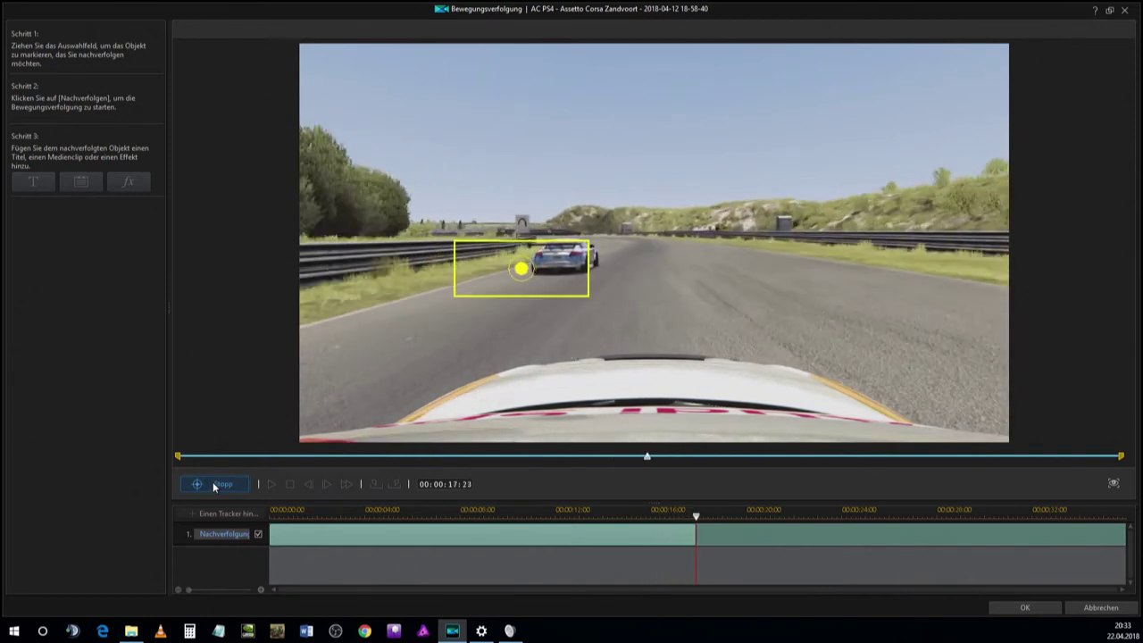
{"action": "left_click", "coordinate": [213, 483]}
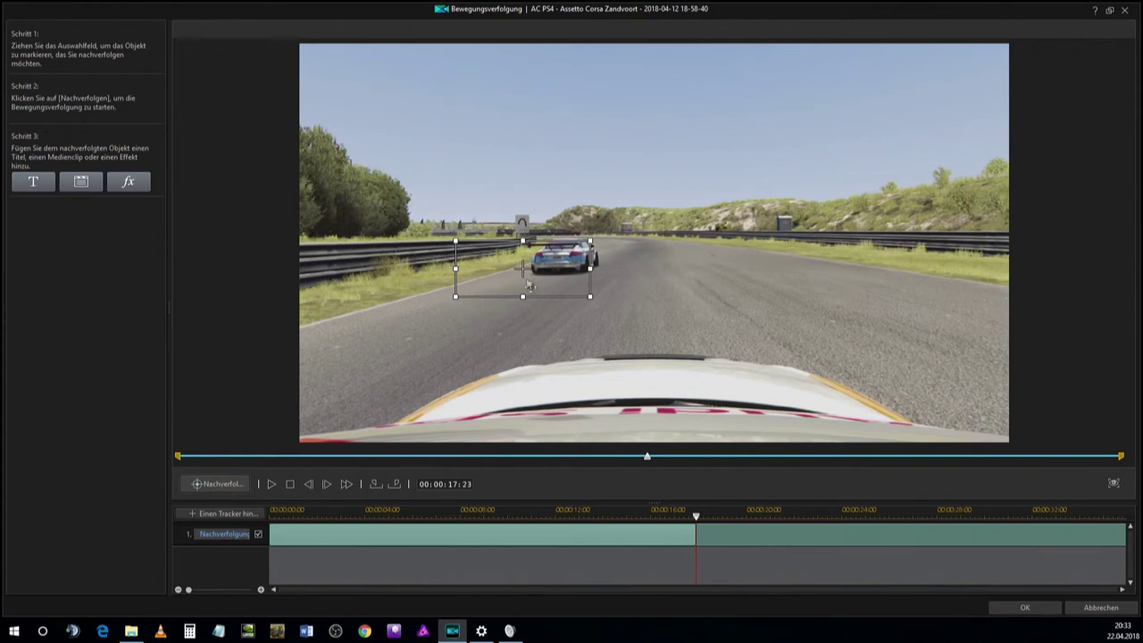
{"action": "left_click_drag", "start_coordinate": [697, 521], "coordinate": [665, 515]}
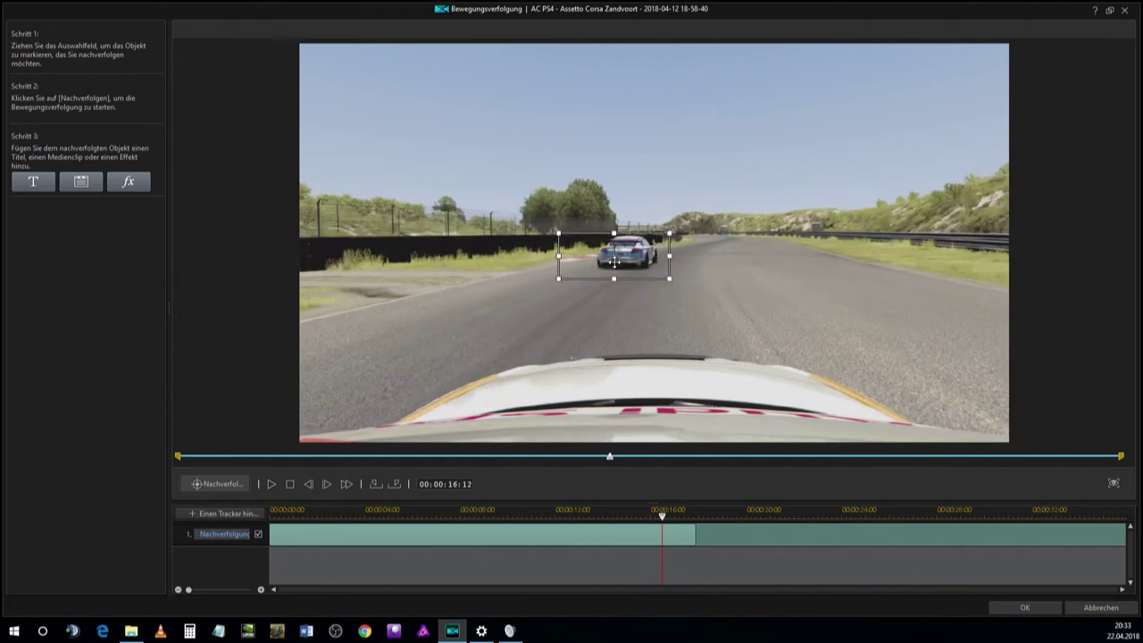
{"action": "left_click", "coordinate": [220, 484]}
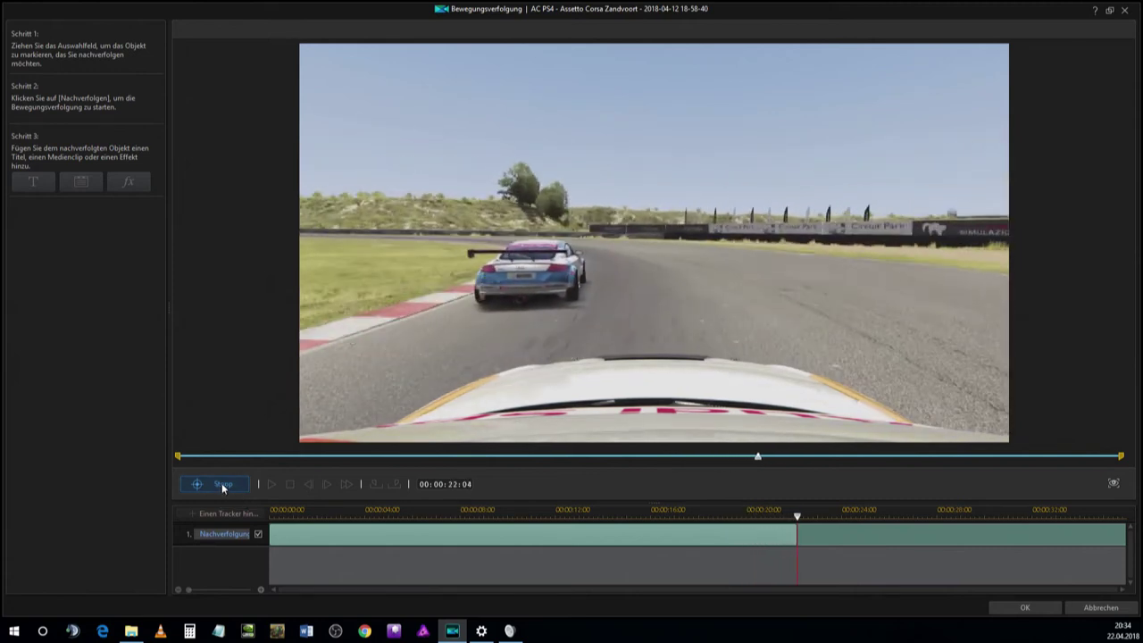
Stop tracking at 00:00:22:05, shrink the oversized box around the car, and track it to the clip's end
{"action": "left_click", "coordinate": [221, 483]}
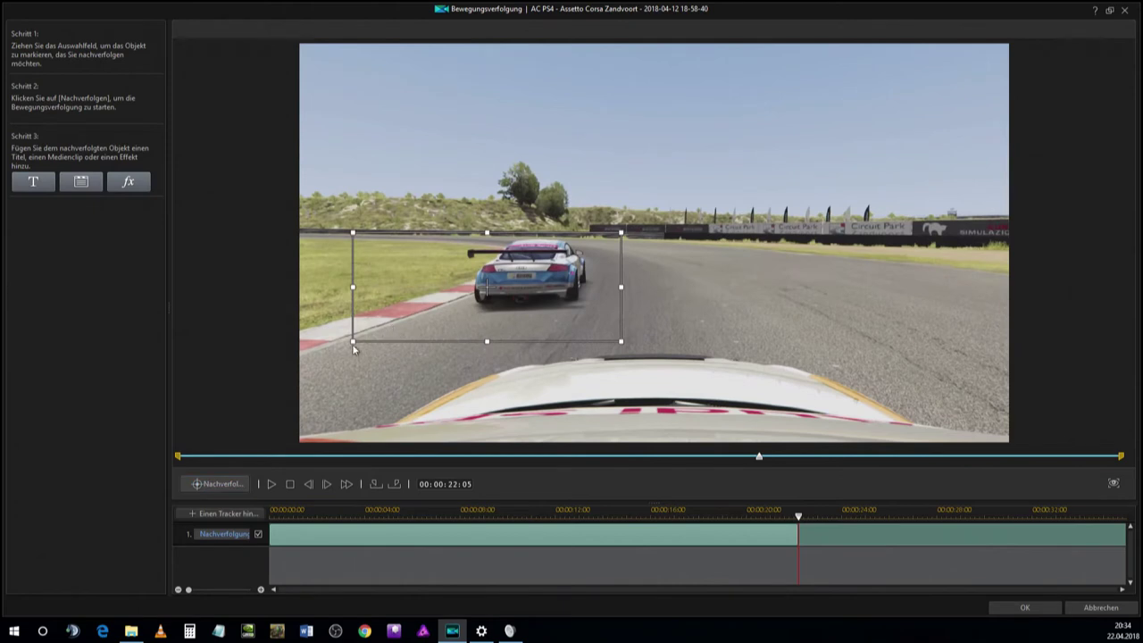
{"action": "left_click_drag", "start_coordinate": [394, 327], "coordinate": [447, 301]}
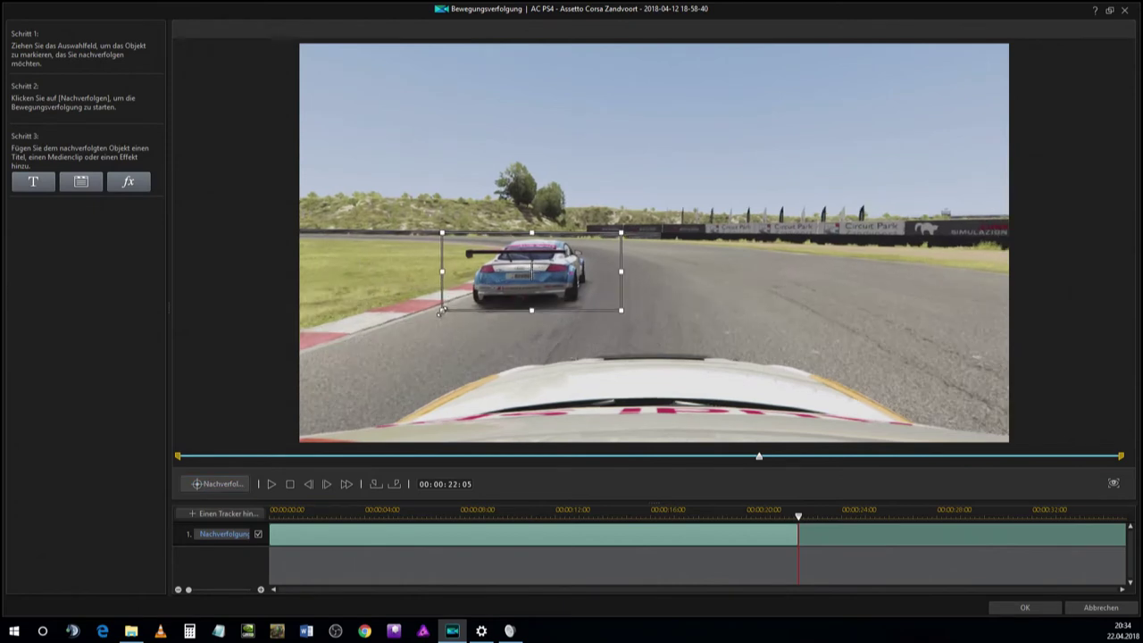
{"action": "left_click", "coordinate": [219, 486]}
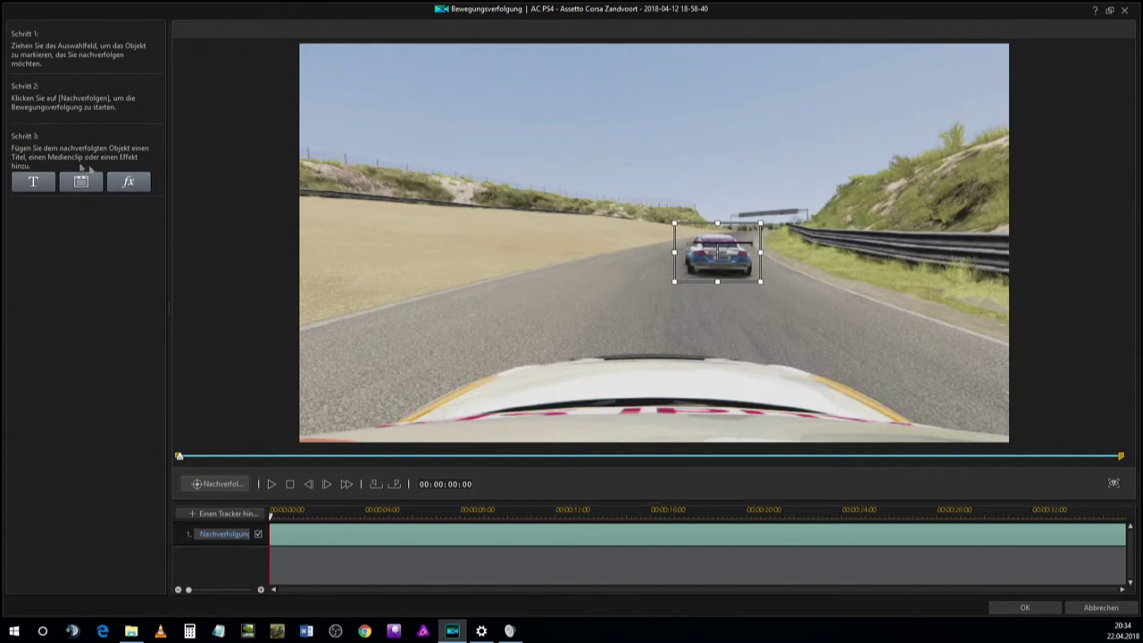
Attach a bold orange title reading "test" to the tracked car and stretch it to the tracking box's width just above the car
{"action": "left_click", "coordinate": [34, 182]}
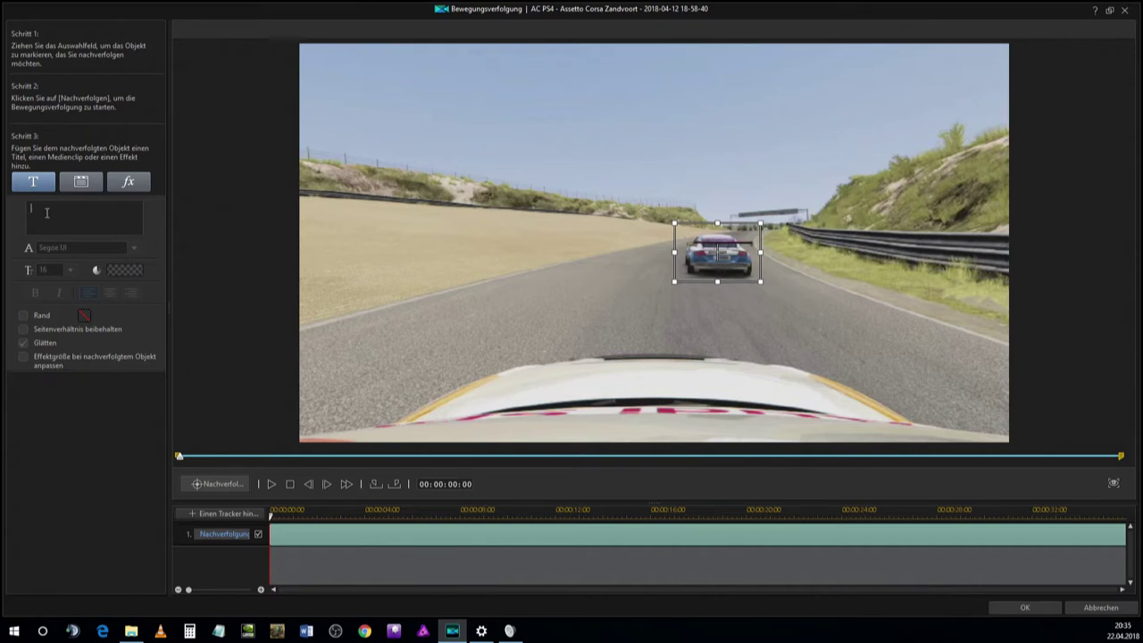
{"action": "type", "text": "test"}
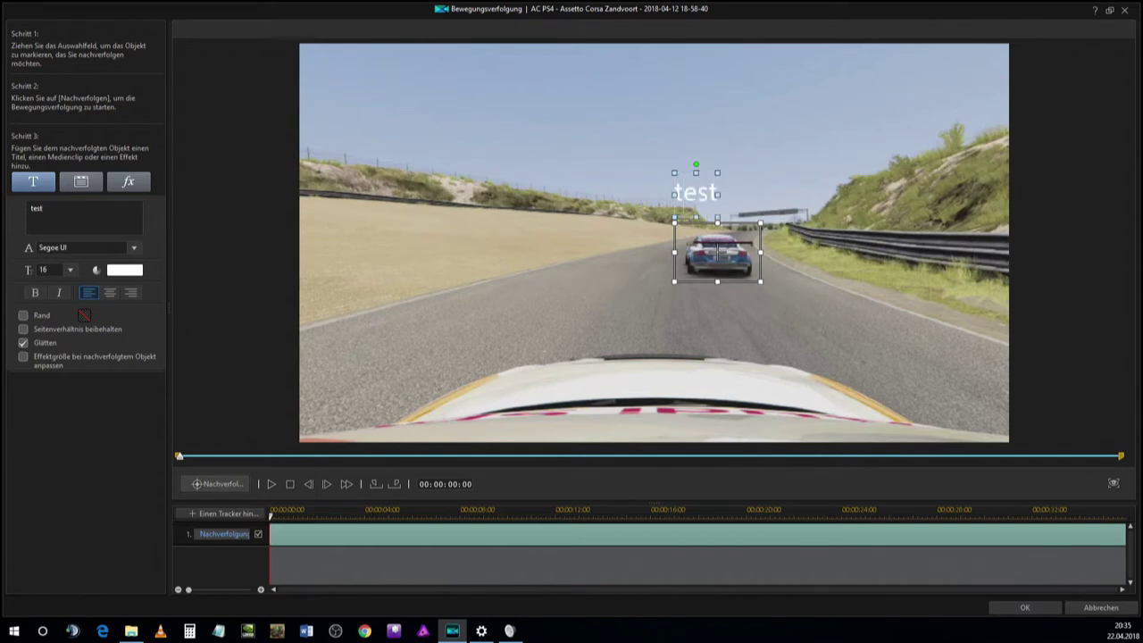
{"action": "left_click", "coordinate": [124, 270]}
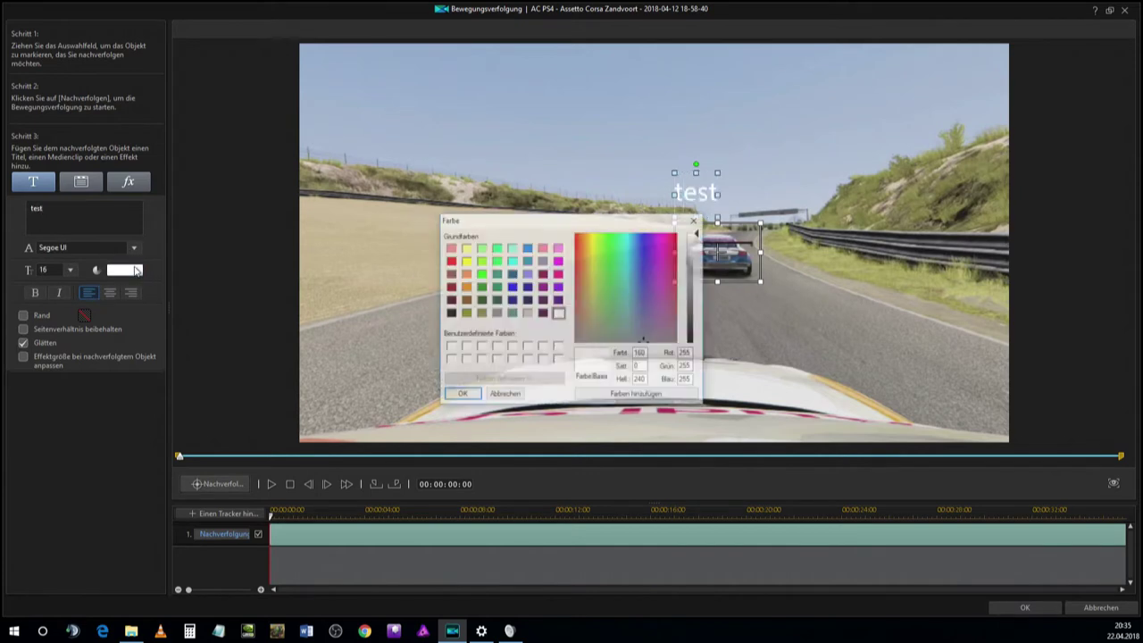
{"action": "left_click", "coordinate": [466, 286]}
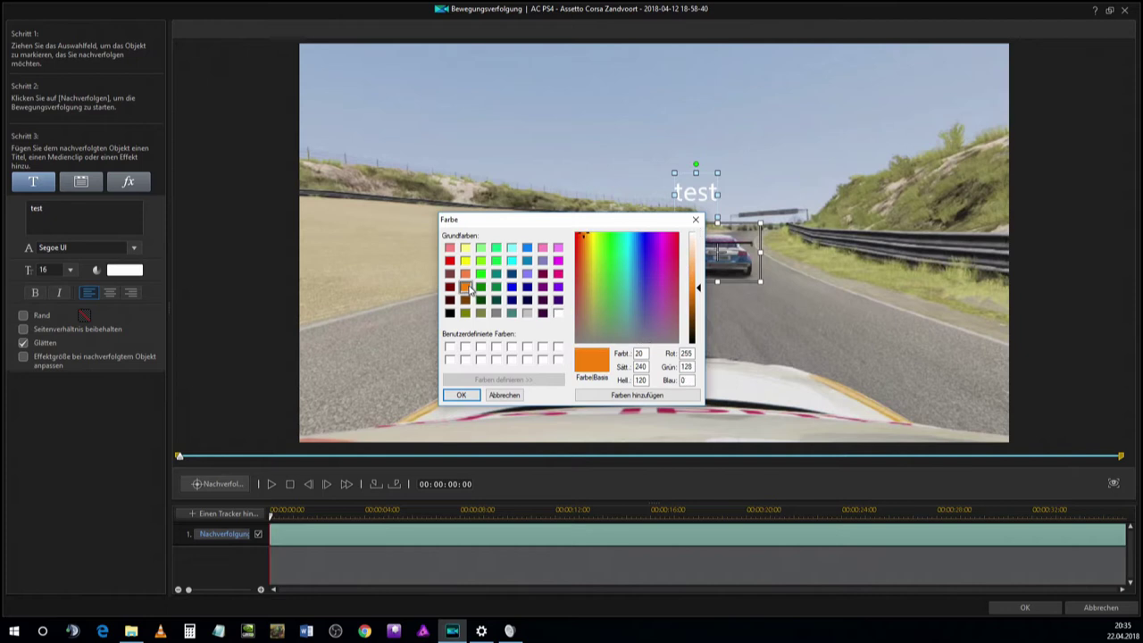
{"action": "left_click", "coordinate": [461, 395]}
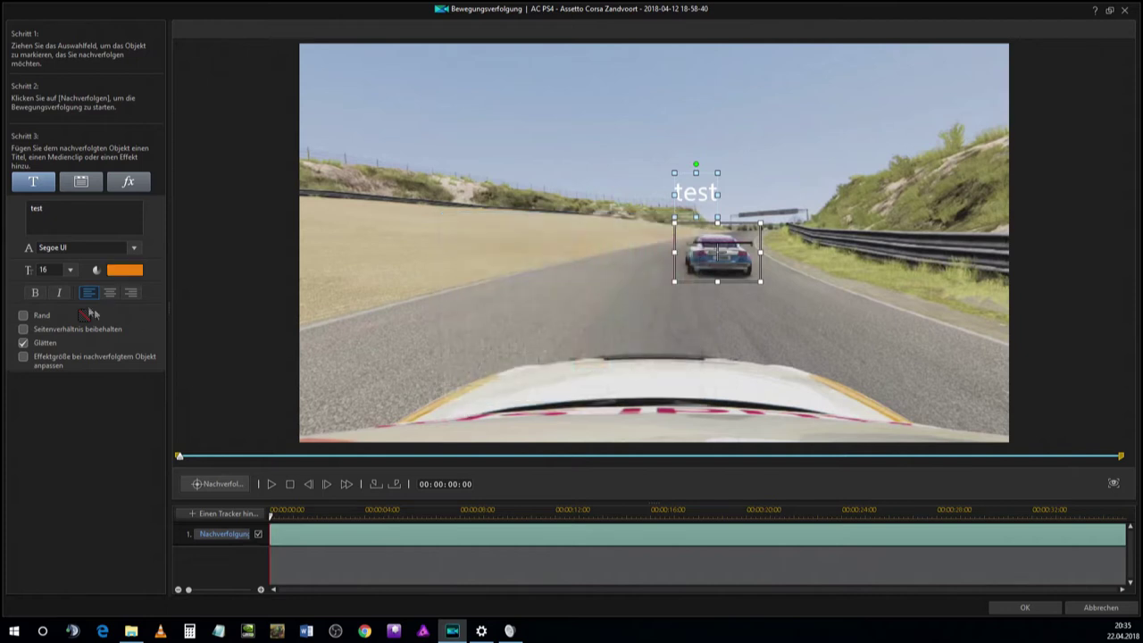
{"action": "left_click", "coordinate": [34, 295]}
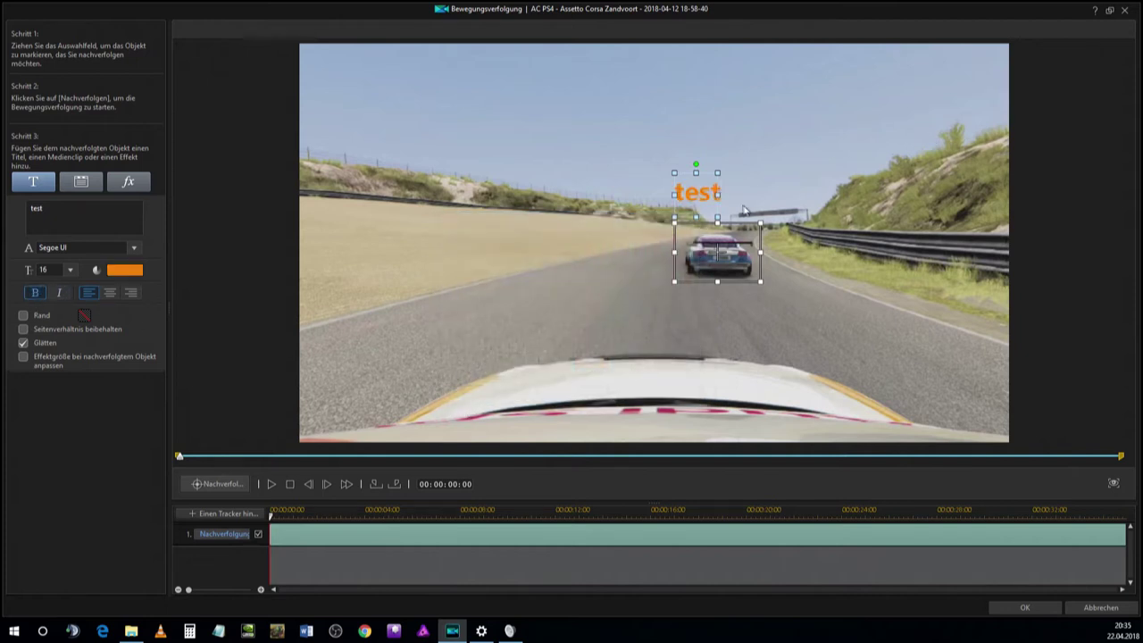
{"action": "left_click_drag", "start_coordinate": [720, 172], "coordinate": [761, 174]}
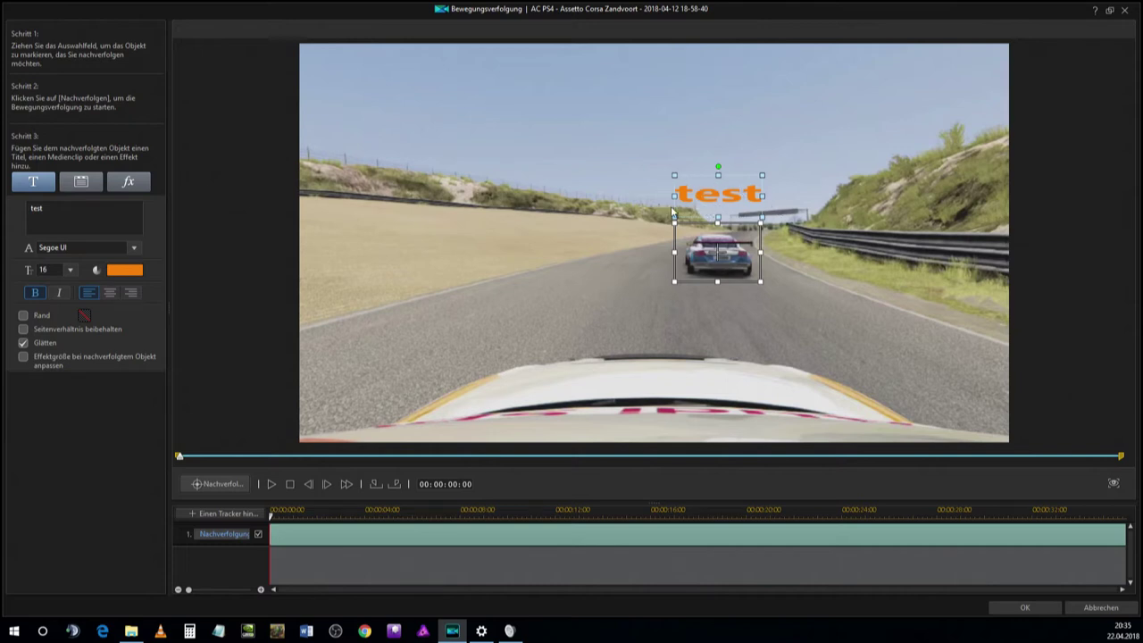
{"action": "mouse_move", "coordinate": [719, 202]}
{"action": "left_mouse_down"}
{"action": "mouse_move", "coordinate": [493, 234]}
{"action": "mouse_move", "coordinate": [717, 194]}
{"action": "left_mouse_up"}
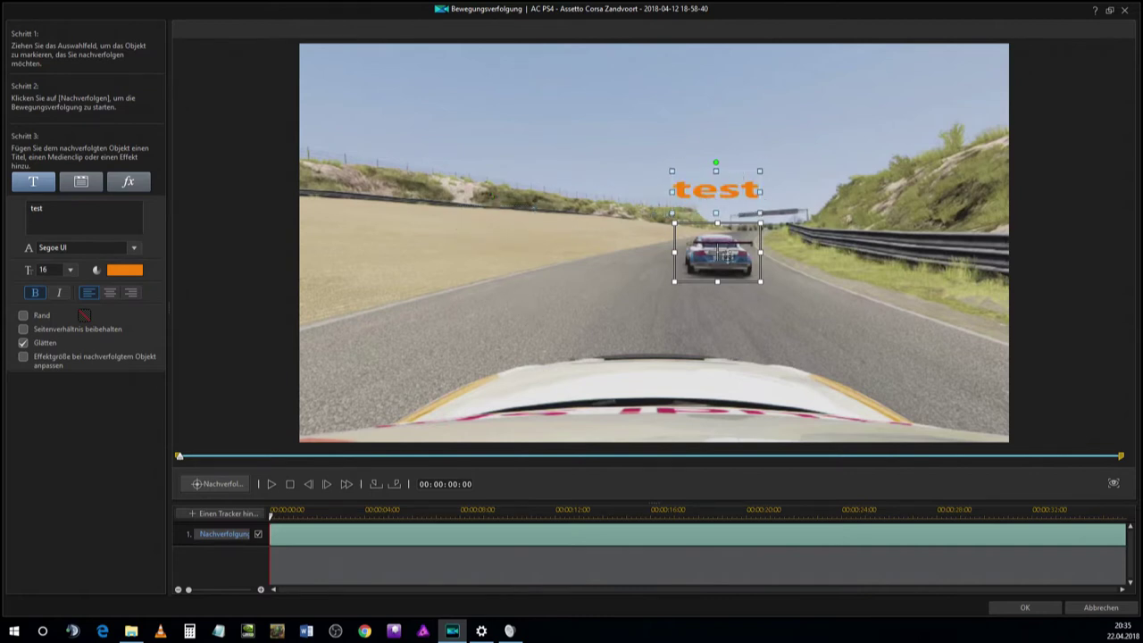
Play the tracked clip with its title from the start, then accept the motion tracking result
{"action": "left_click", "coordinate": [293, 484]}
{"action": "left_click", "coordinate": [273, 484]}
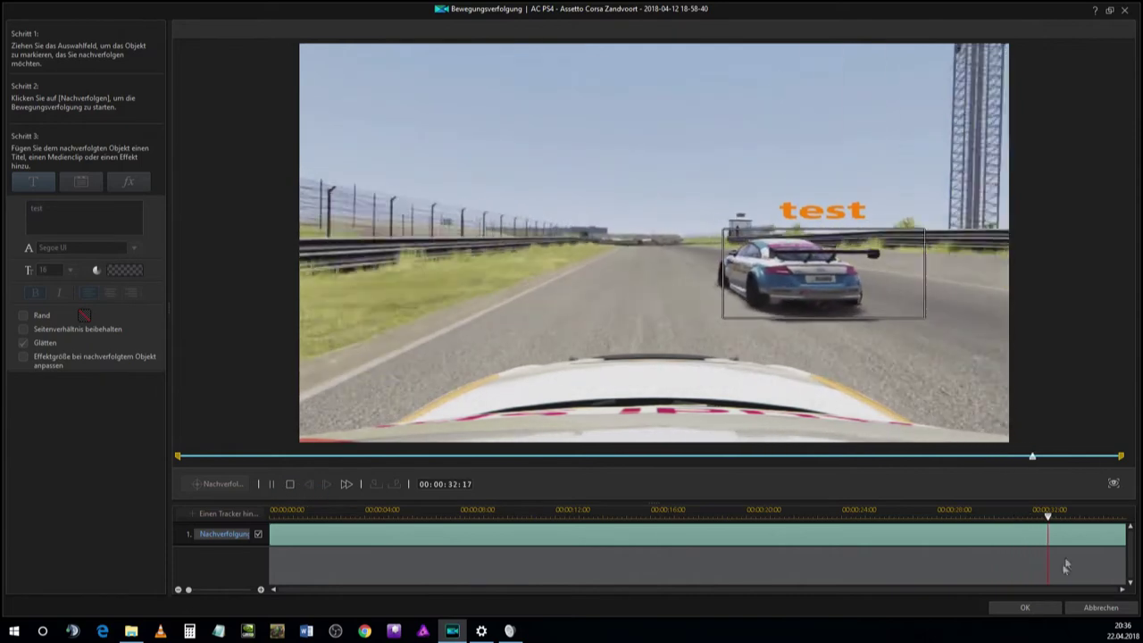
{"action": "left_click", "coordinate": [1041, 613]}
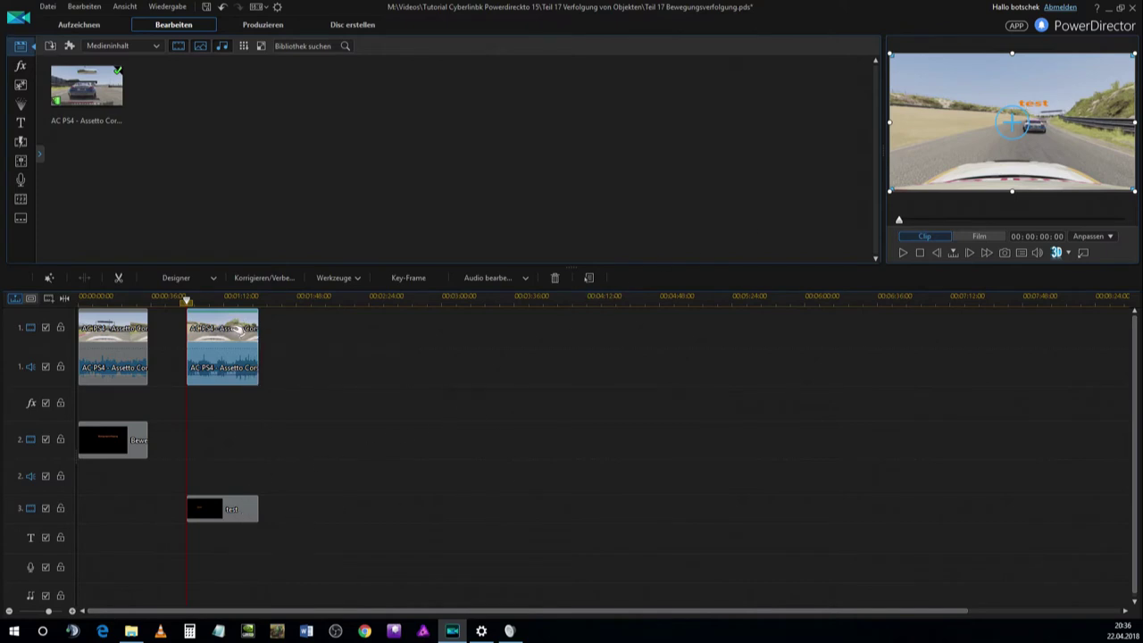
Copy the second racing clip, paste it behind the original on video track 1, and move the copy to start at 00:02:03:23
{"action": "right_click", "coordinate": [238, 331]}
{"action": "left_click", "coordinate": [301, 28]}
{"action": "left_click", "coordinate": [363, 303]}
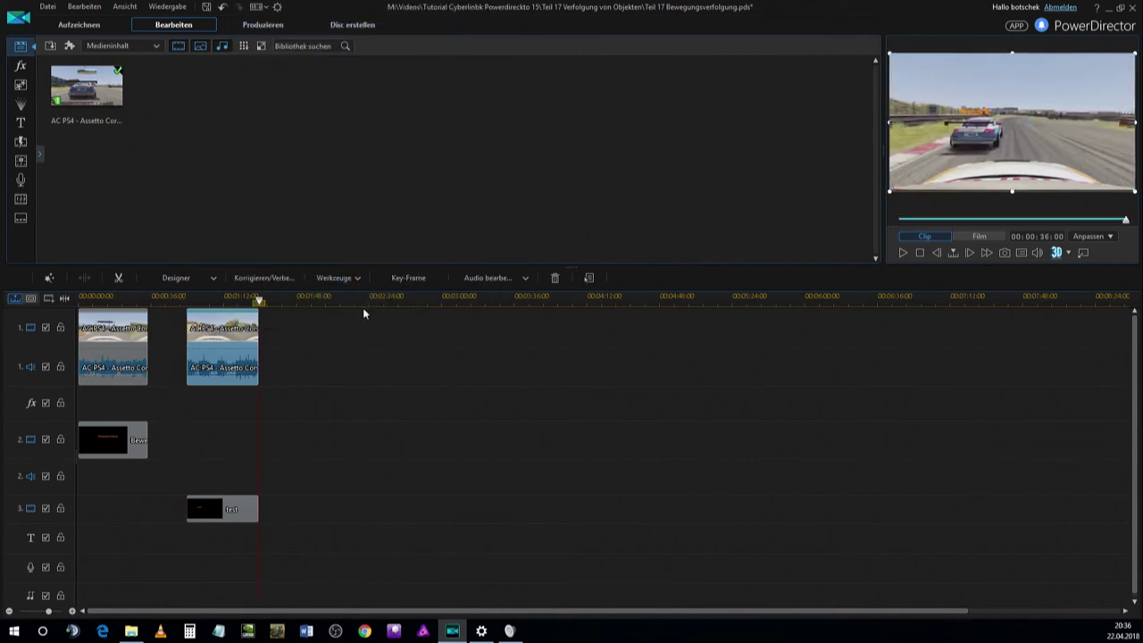
{"action": "left_click", "coordinate": [259, 302]}
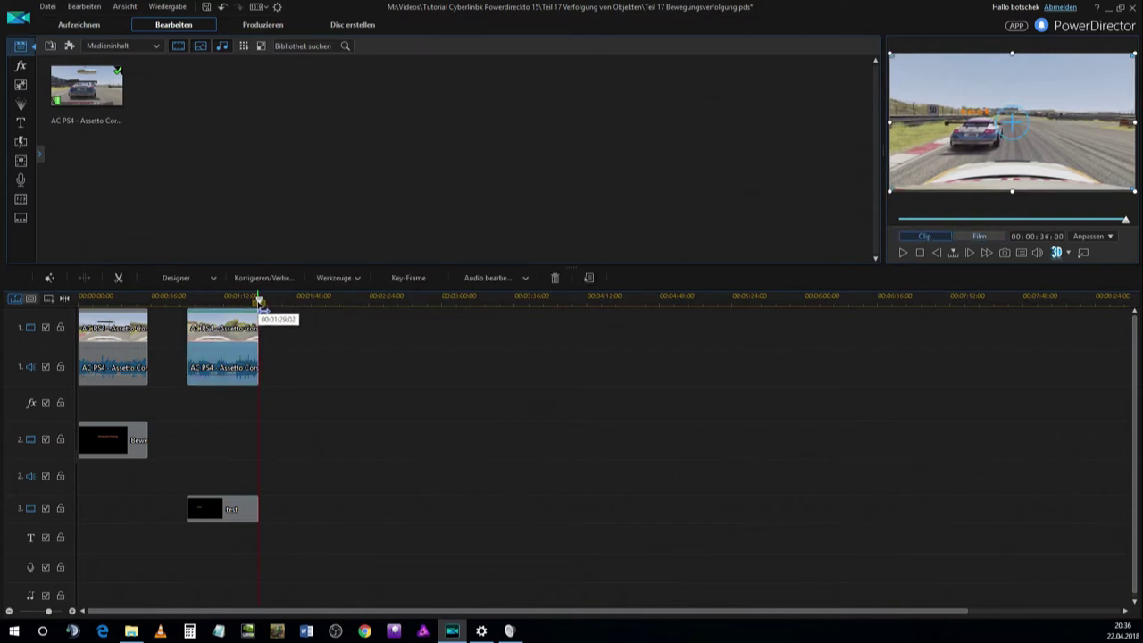
{"action": "right_click", "coordinate": [269, 313]}
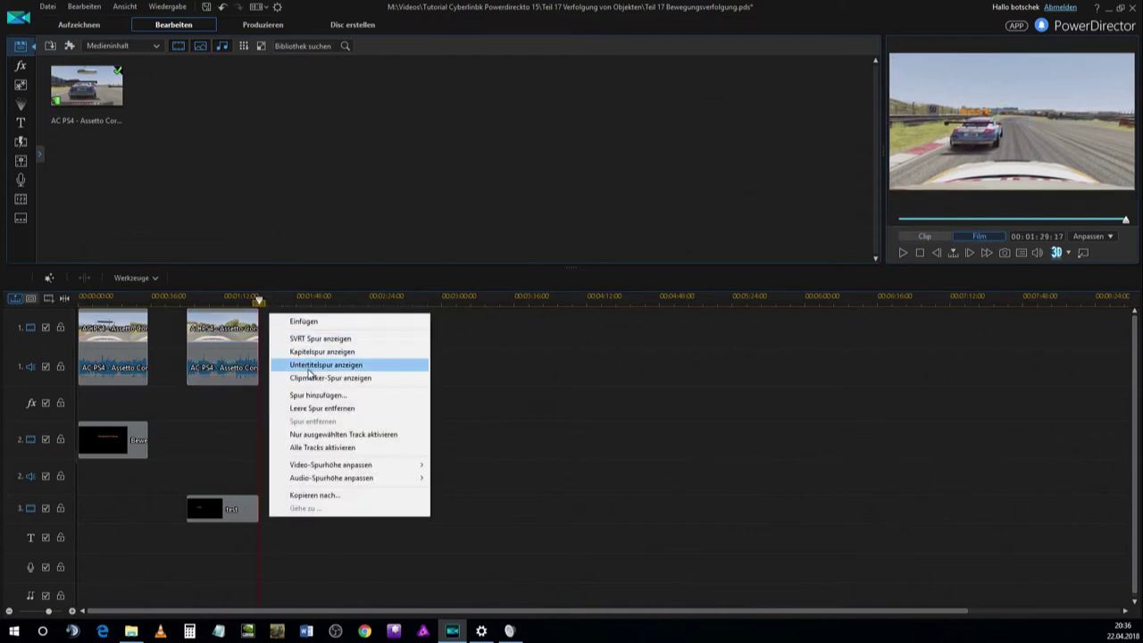
{"action": "left_click", "coordinate": [304, 322]}
{"action": "left_click_drag", "start_coordinate": [299, 344], "coordinate": [367, 342]}
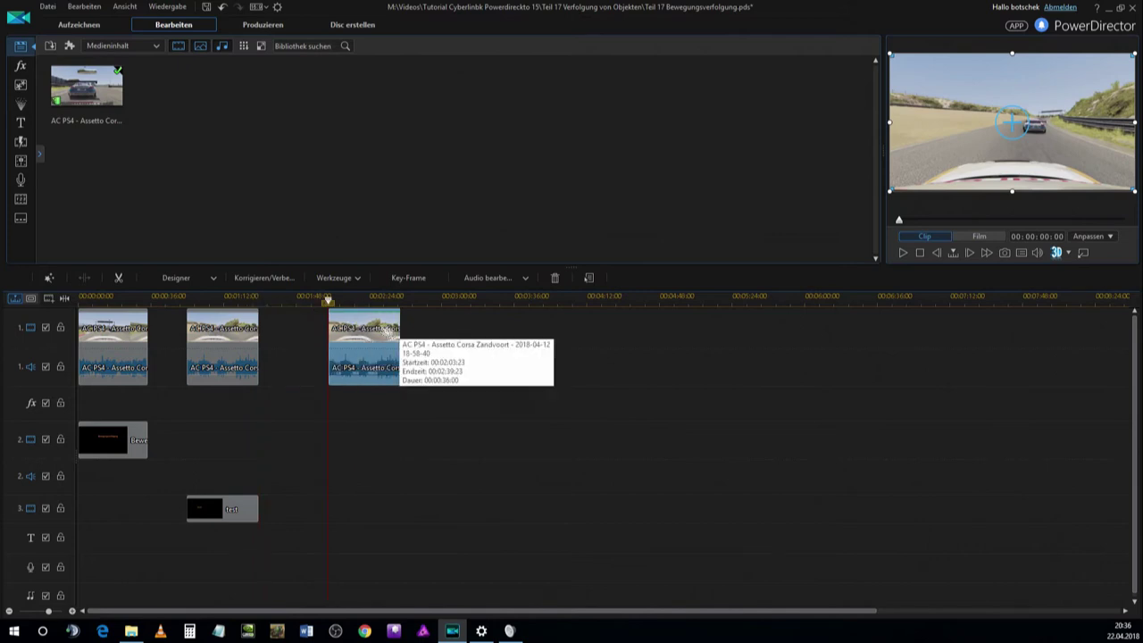
Open motion tracking for the copied clip and shrink the tracking box tightly around the car ahead at 00:00:00:00
{"action": "left_click", "coordinate": [355, 278]}
{"action": "left_click", "coordinate": [374, 309]}
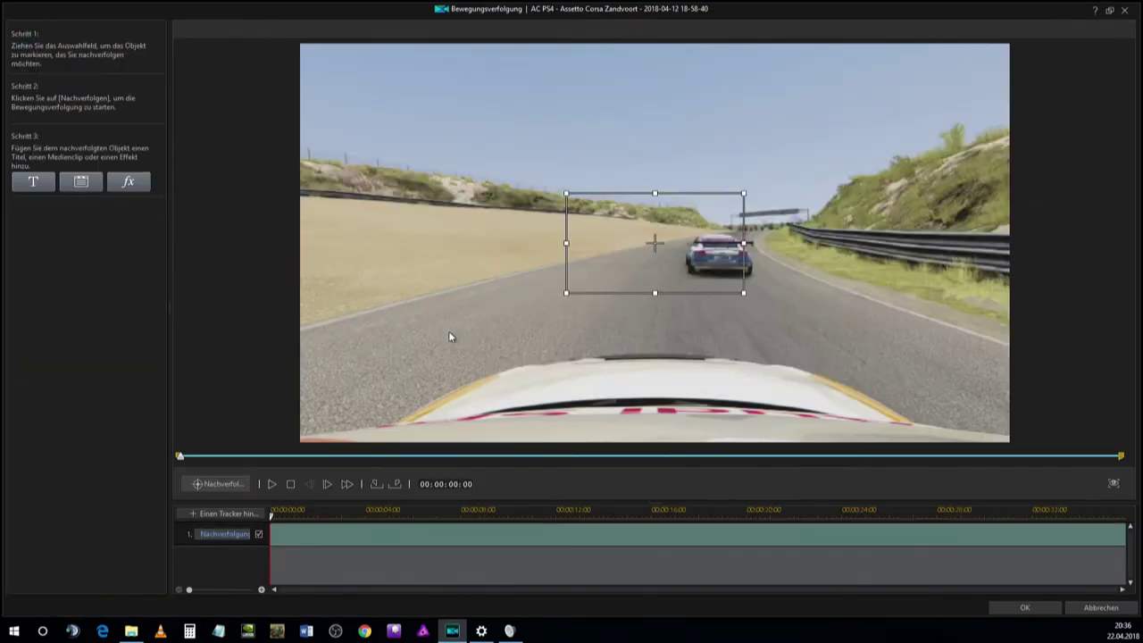
{"action": "left_click_drag", "start_coordinate": [658, 243], "coordinate": [720, 253]}
{"action": "left_click_drag", "start_coordinate": [806, 204], "coordinate": [752, 228]}
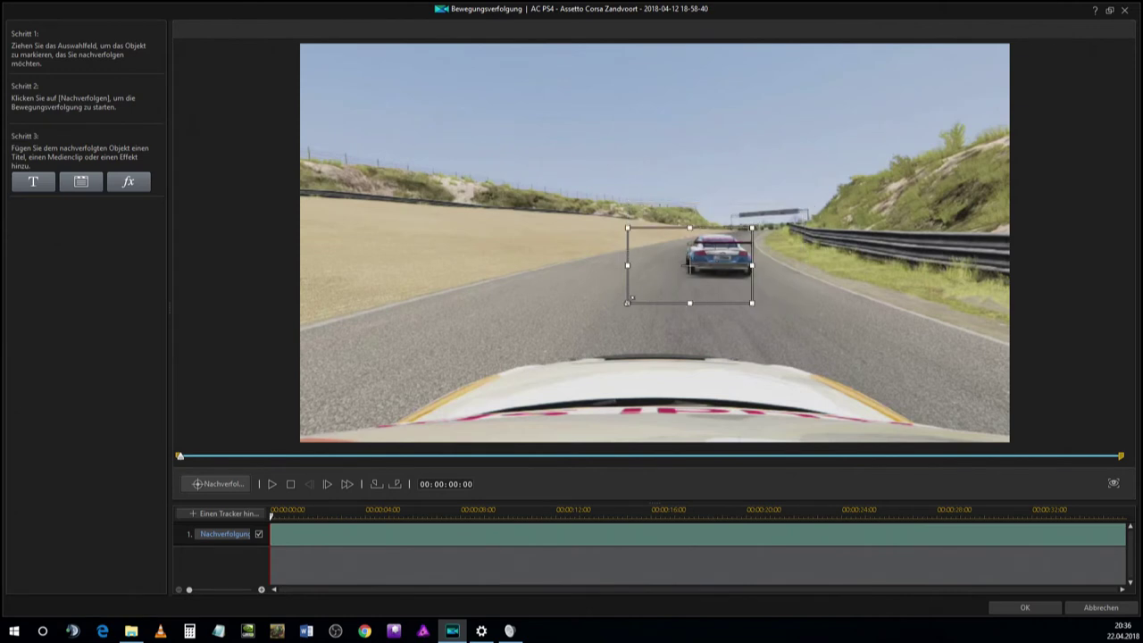
{"action": "left_click_drag", "start_coordinate": [629, 301], "coordinate": [723, 255]}
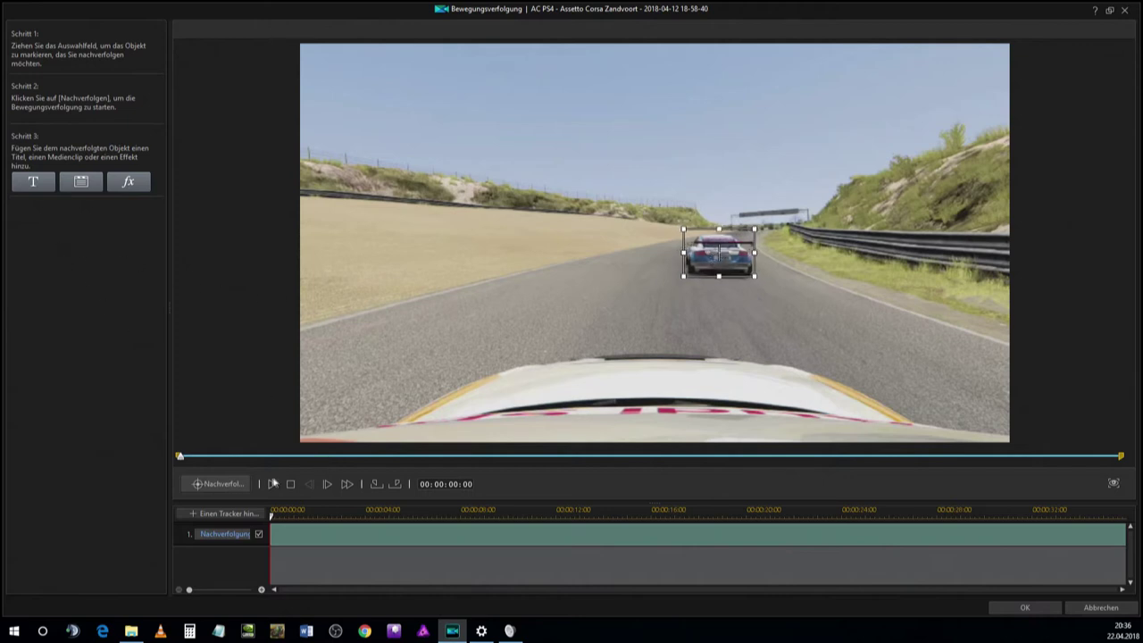
Track the car in short stages from the clip's start to 00:00:05:06, repositioning the box at 00:00:04:24
{"action": "left_click", "coordinate": [224, 484]}
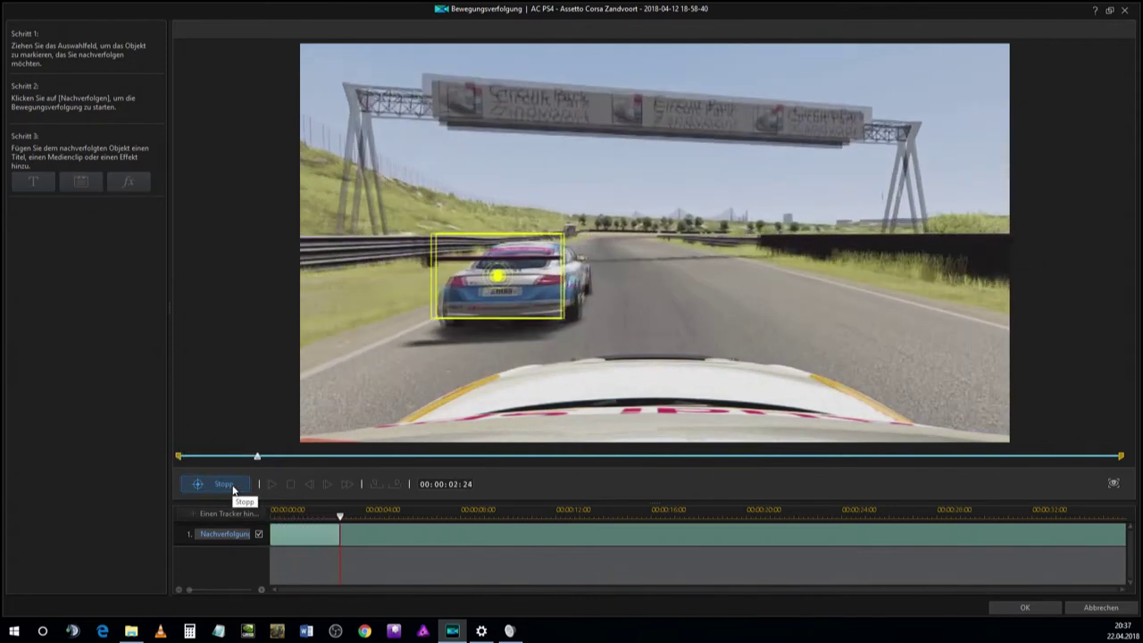
{"action": "left_click", "coordinate": [234, 486]}
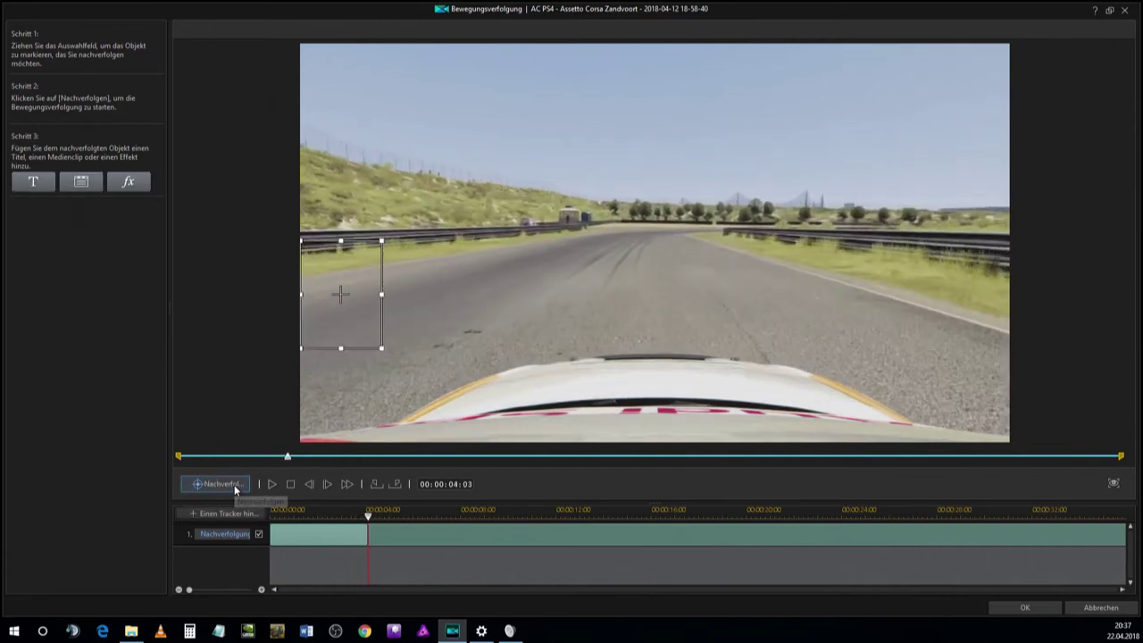
{"action": "left_click", "coordinate": [234, 486]}
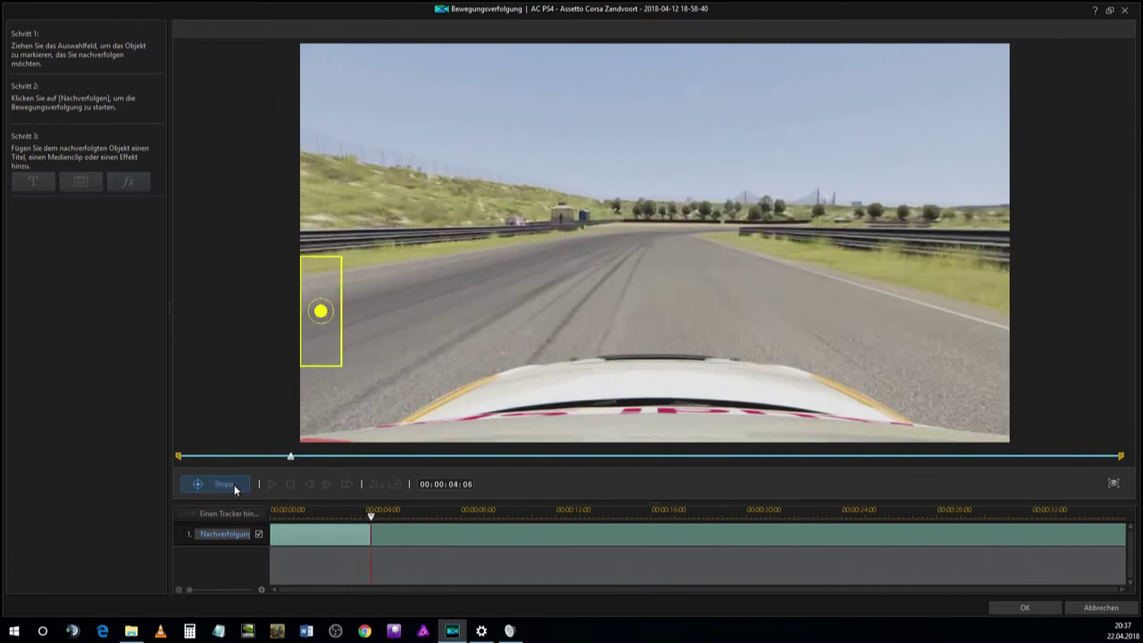
{"action": "left_click", "coordinate": [234, 485]}
{"action": "left_click_drag", "start_coordinate": [337, 371], "coordinate": [334, 314]}
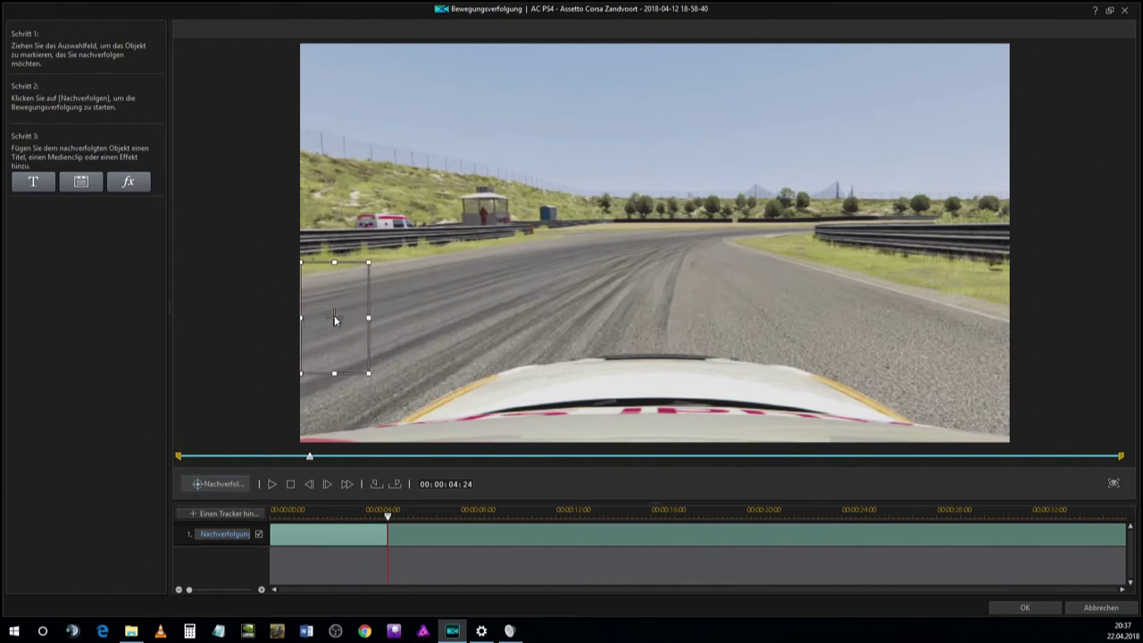
{"action": "left_click", "coordinate": [232, 485]}
{"action": "left_click", "coordinate": [232, 485]}
Place the tracking box over the car's front as it enters the frame at 00:00:05:06 and track it to 00:00:05:12
{"action": "left_click_drag", "start_coordinate": [368, 363], "coordinate": [325, 304]}
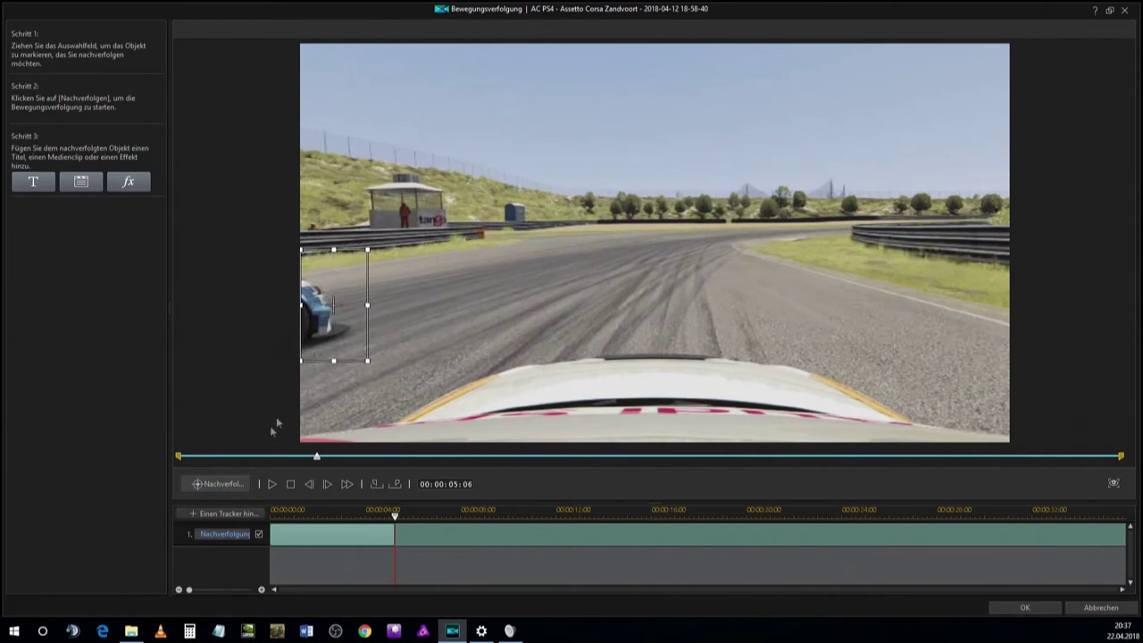
{"action": "left_click", "coordinate": [229, 483]}
{"action": "left_click", "coordinate": [229, 483]}
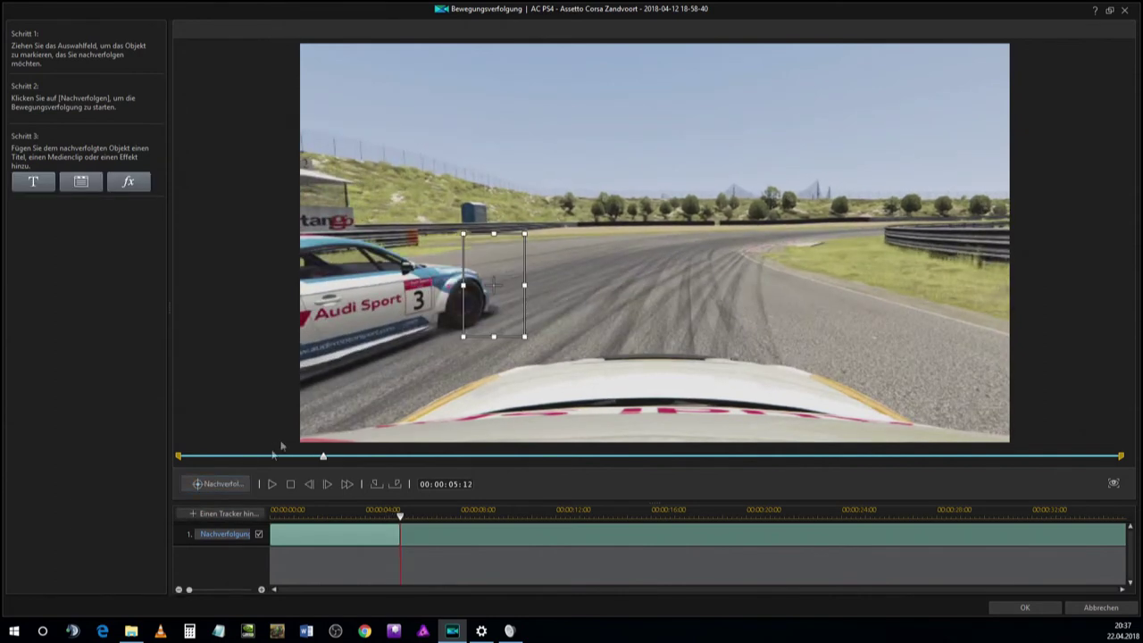
Widen the tracking box over the car's visible side at 00:00:05:12 and track it up to 00:00:05:22
{"action": "left_click_drag", "start_coordinate": [462, 285], "coordinate": [276, 323]}
{"action": "left_click", "coordinate": [230, 484]}
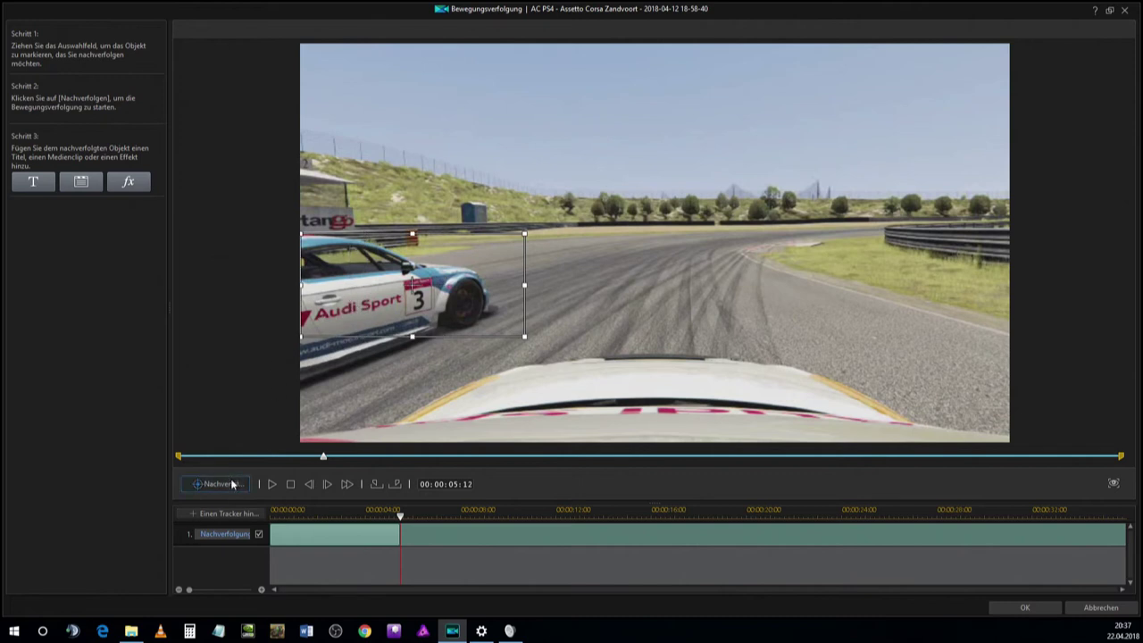
{"action": "left_click", "coordinate": [232, 484]}
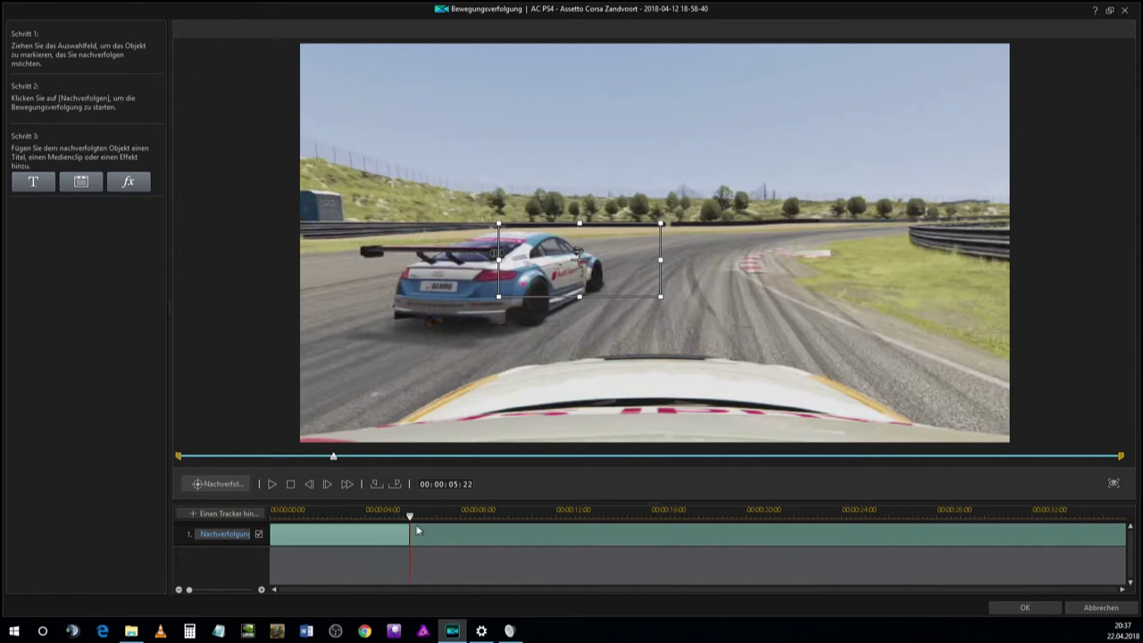
Go back to 00:00:05:17, fit the tracking box's width to the car's body, and track it to 00:00:06:01
{"action": "left_click_drag", "start_coordinate": [412, 522], "coordinate": [408, 523]}
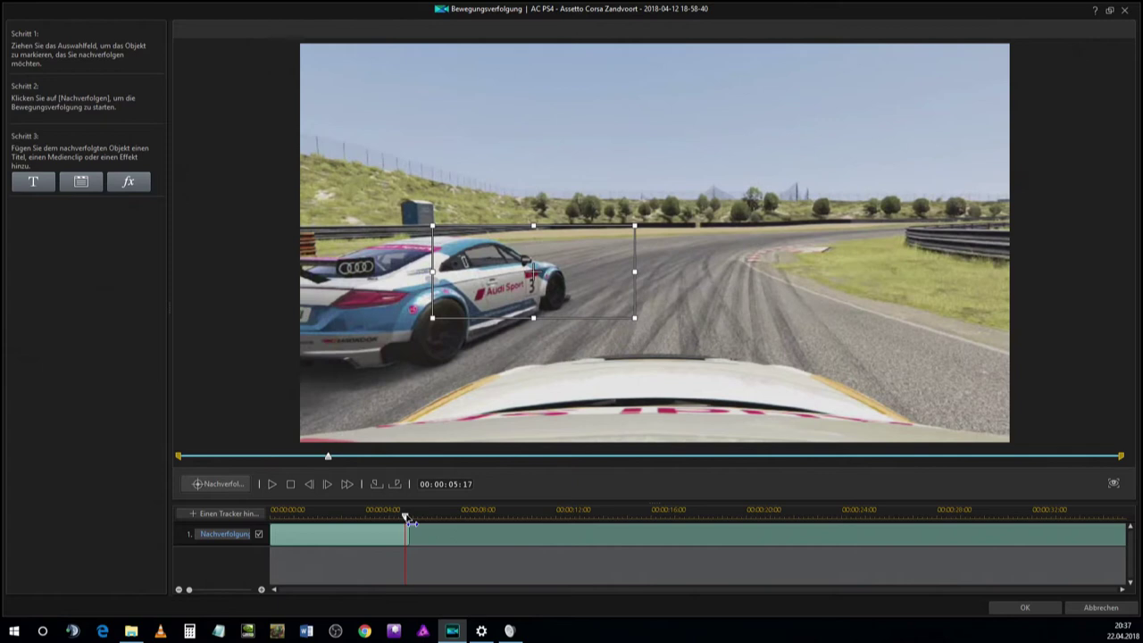
{"action": "left_click_drag", "start_coordinate": [435, 271], "coordinate": [286, 299]}
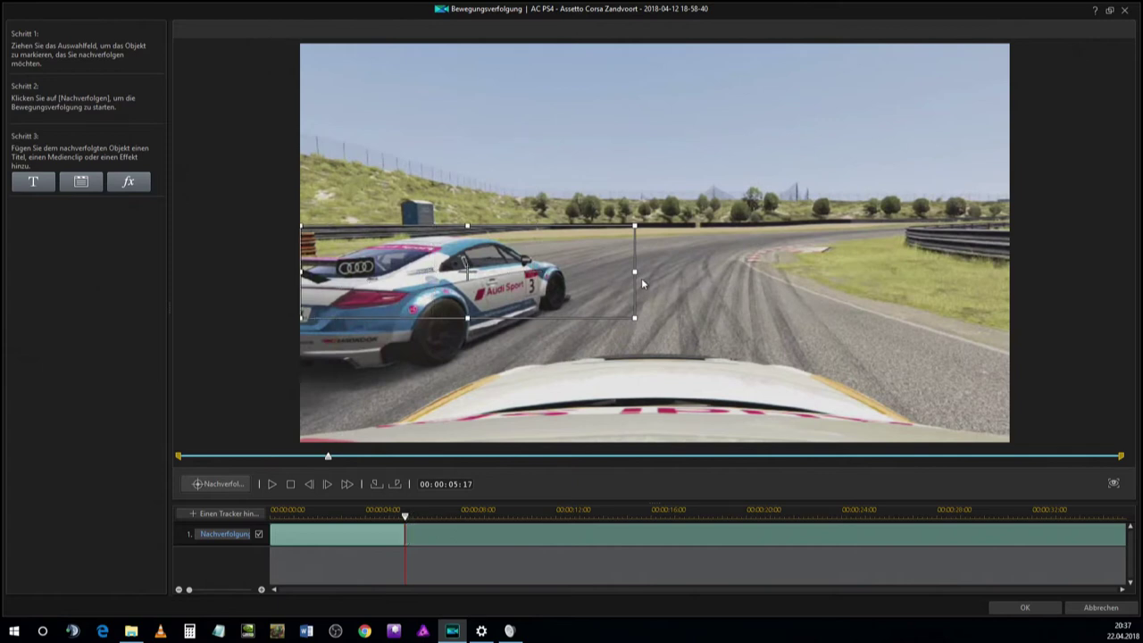
{"action": "left_click_drag", "start_coordinate": [632, 271], "coordinate": [558, 272]}
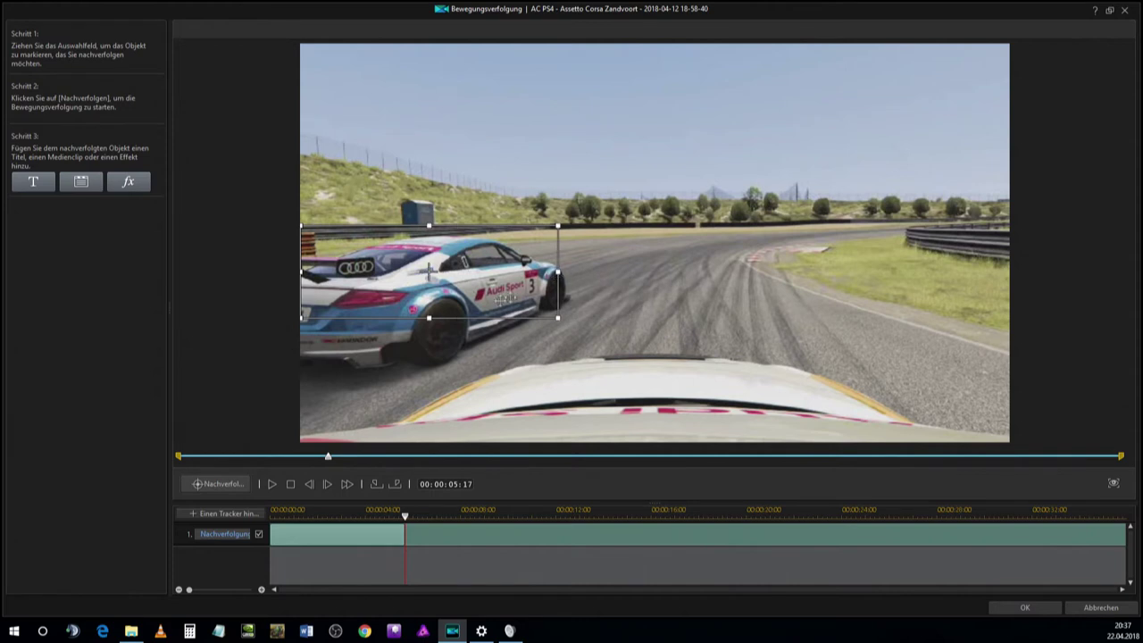
{"action": "left_click", "coordinate": [228, 483]}
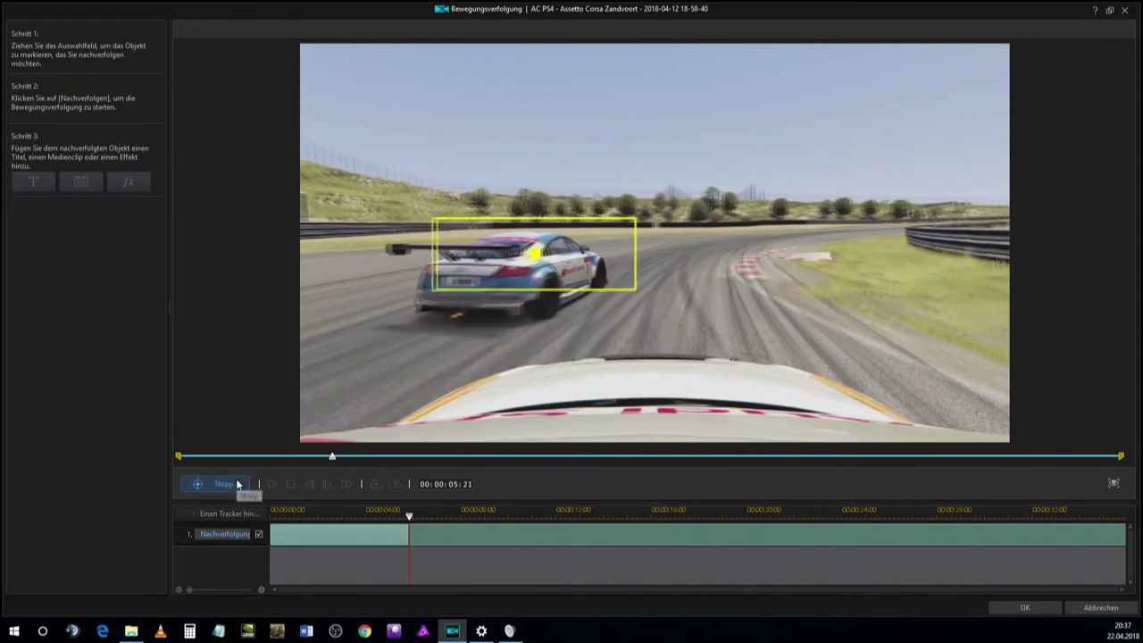
Adjust the tracking box over the car at 00:00:06:01, then go back to 00:00:05:23 and realign it over the body
{"action": "left_click_drag", "start_coordinate": [547, 284], "coordinate": [538, 306]}
{"action": "mouse_move", "coordinate": [510, 266]}
{"action": "left_mouse_down"}
{"action": "mouse_move", "coordinate": [477, 268]}
{"action": "mouse_move", "coordinate": [497, 268]}
{"action": "left_mouse_up"}
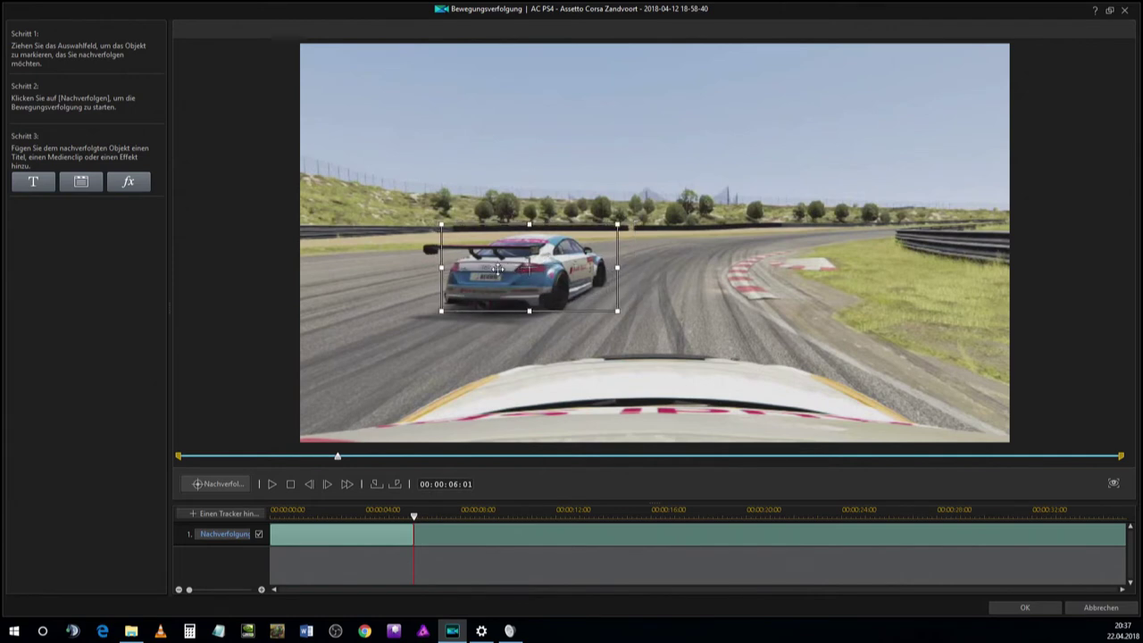
{"action": "left_click_drag", "start_coordinate": [416, 519], "coordinate": [411, 518]}
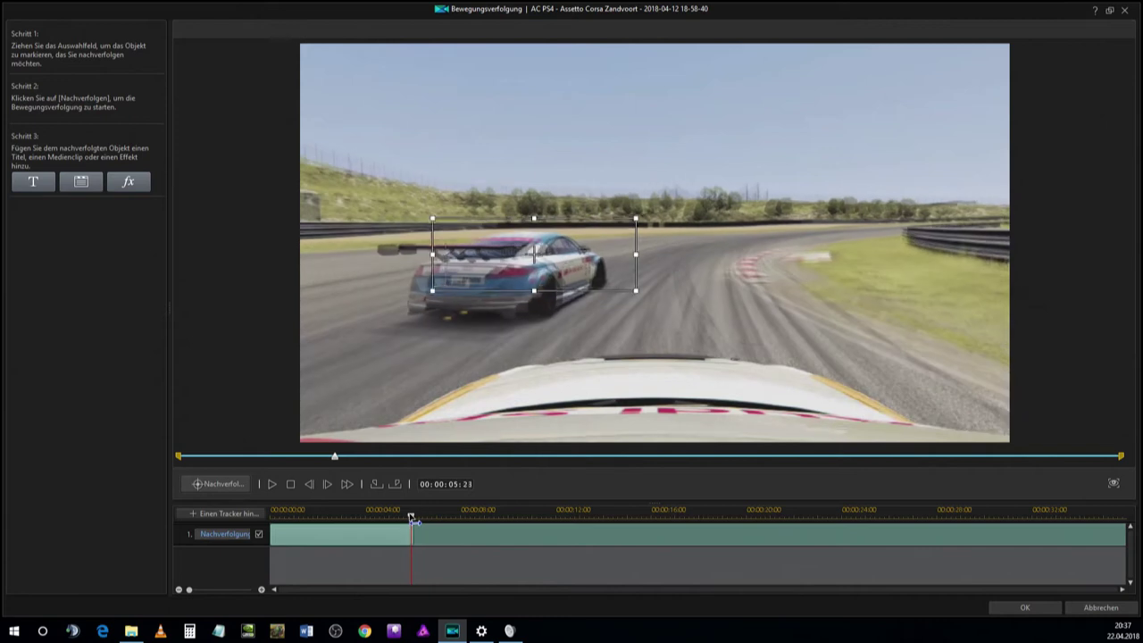
{"action": "left_click_drag", "start_coordinate": [530, 257], "coordinate": [500, 272]}
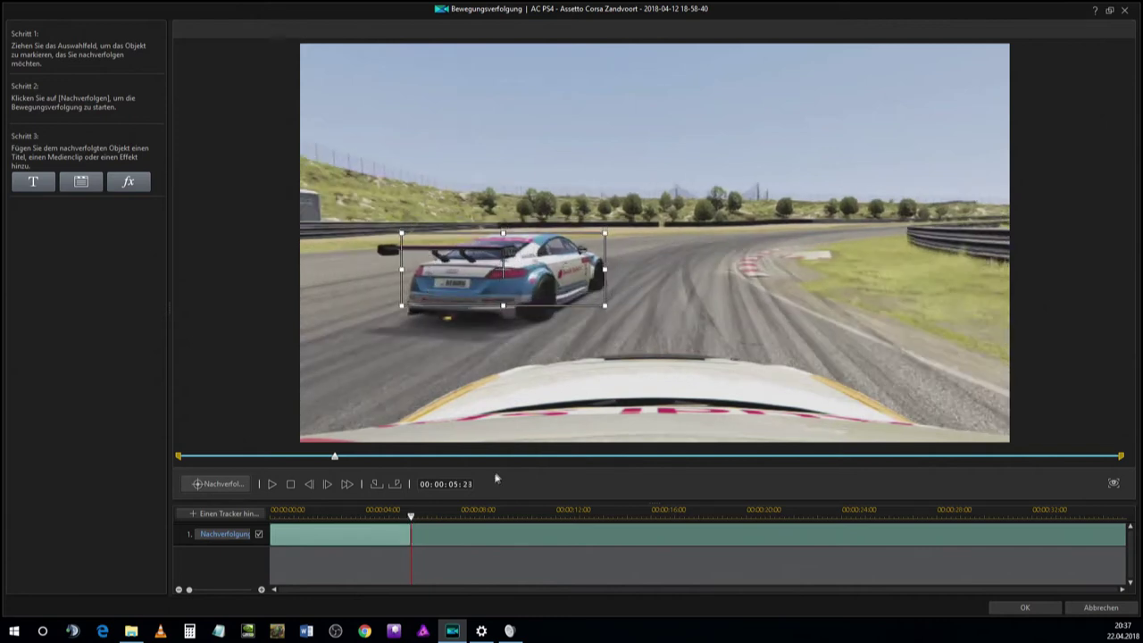
Go back to 00:00:05:21, move the tracking box onto the car's body, and track onward until 00:00:18:06
{"action": "left_click_drag", "start_coordinate": [413, 525], "coordinate": [411, 525]}
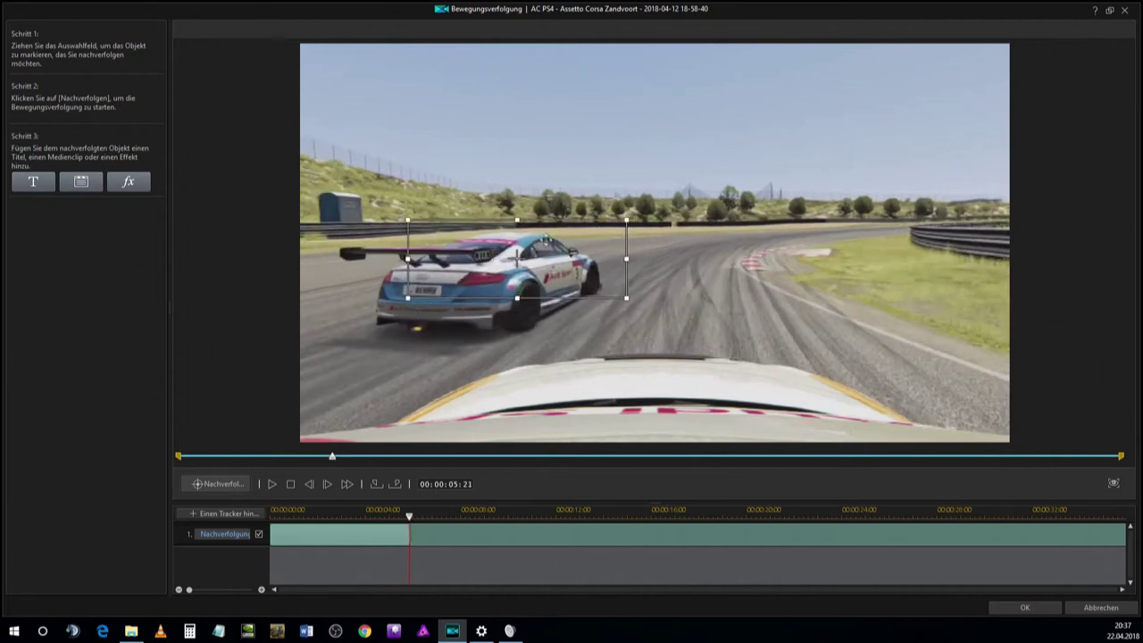
{"action": "left_click_drag", "start_coordinate": [517, 259], "coordinate": [488, 274]}
{"action": "left_click", "coordinate": [227, 483]}
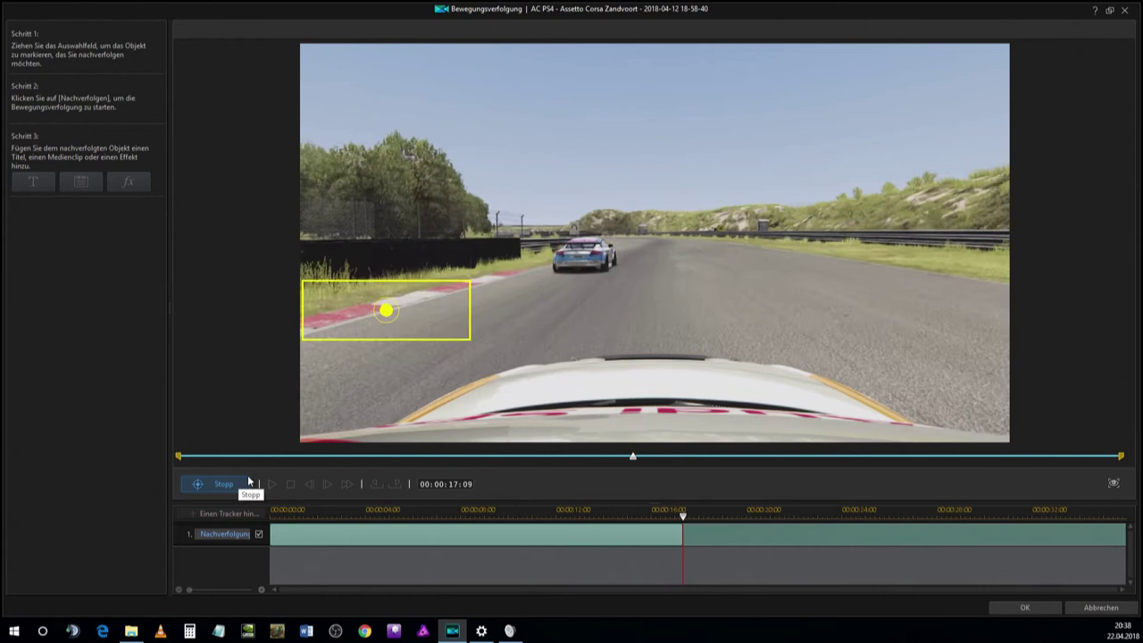
{"action": "left_click", "coordinate": [231, 487]}
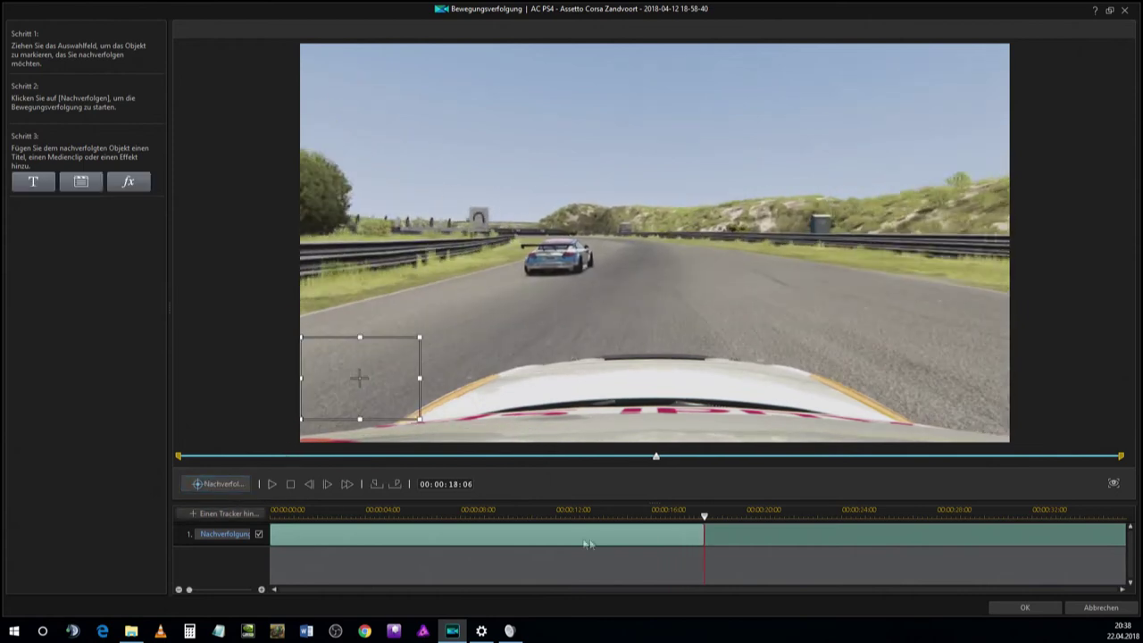
Go back to 00:00:16:06, raise the tracking box's upper edge above the car's roof, and track up to 00:00:16:24
{"action": "left_click_drag", "start_coordinate": [710, 527], "coordinate": [658, 520]}
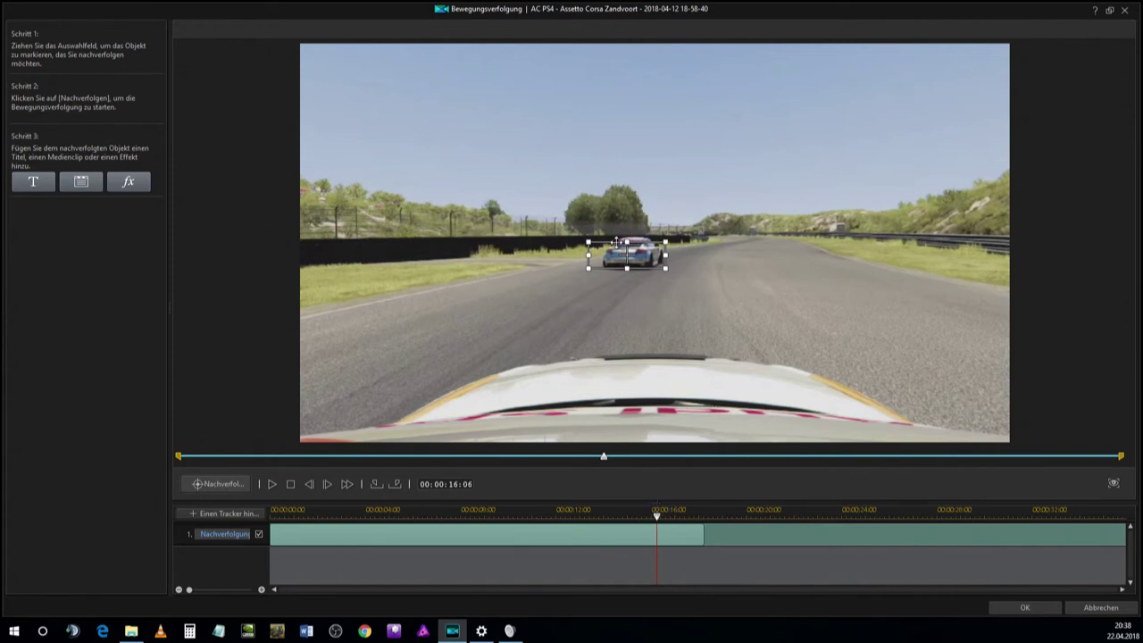
{"action": "left_click_drag", "start_coordinate": [627, 241], "coordinate": [628, 235]}
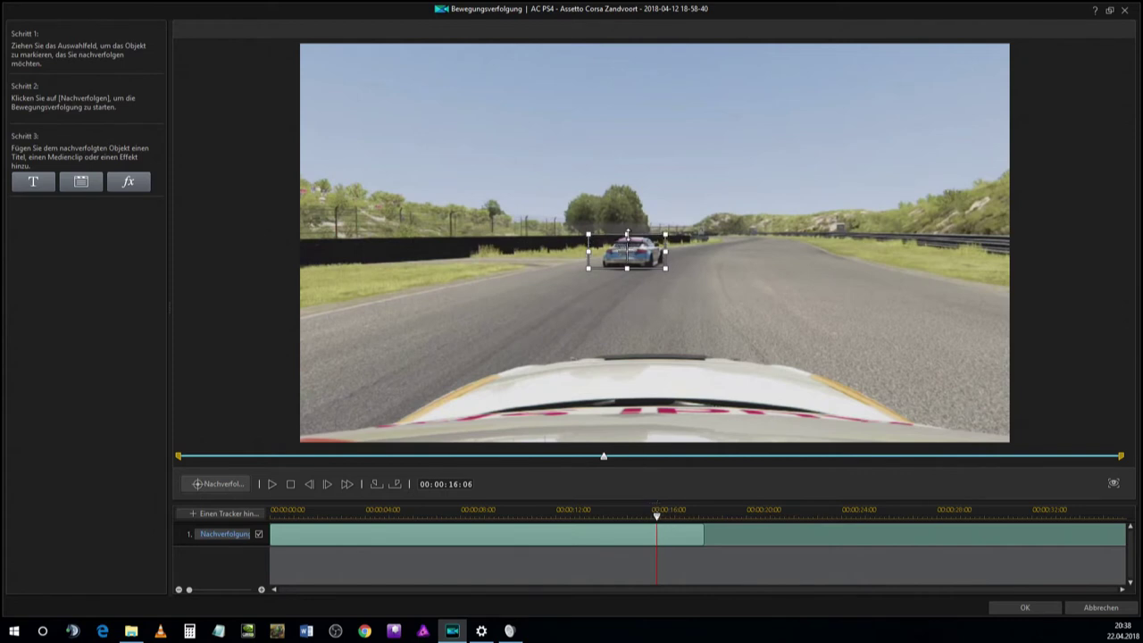
{"action": "left_click", "coordinate": [218, 484]}
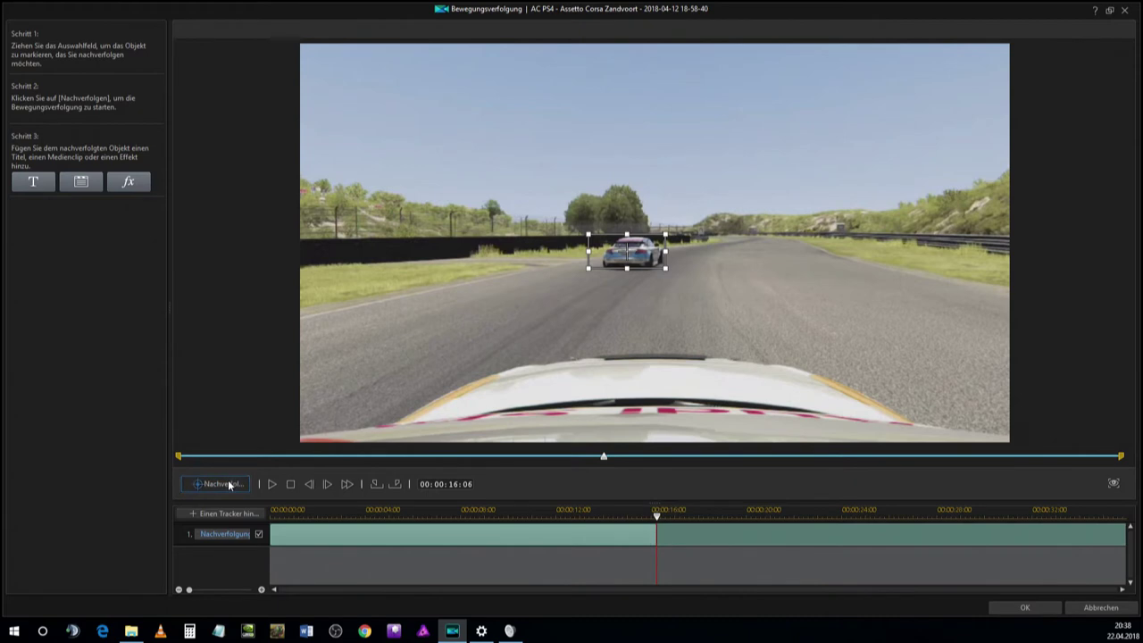
{"action": "left_click", "coordinate": [229, 484]}
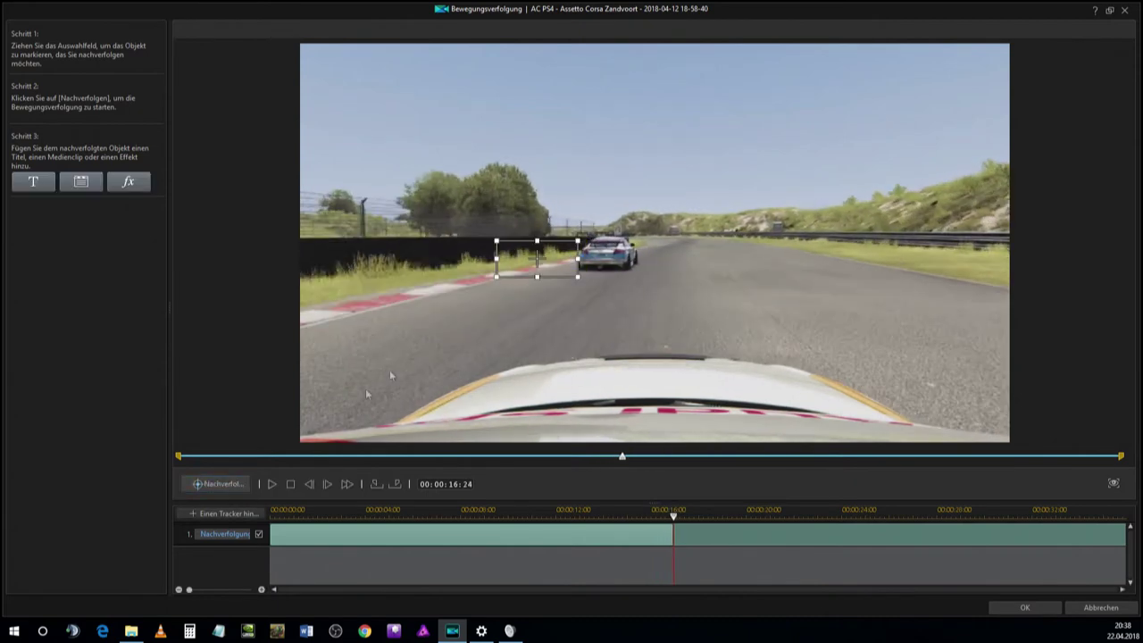
Realign the tracking box at 00:00:16:24, then go back to 00:00:16:18, centre it on the car, and track to the clip's end
{"action": "left_click_drag", "start_coordinate": [537, 258], "coordinate": [598, 253]}
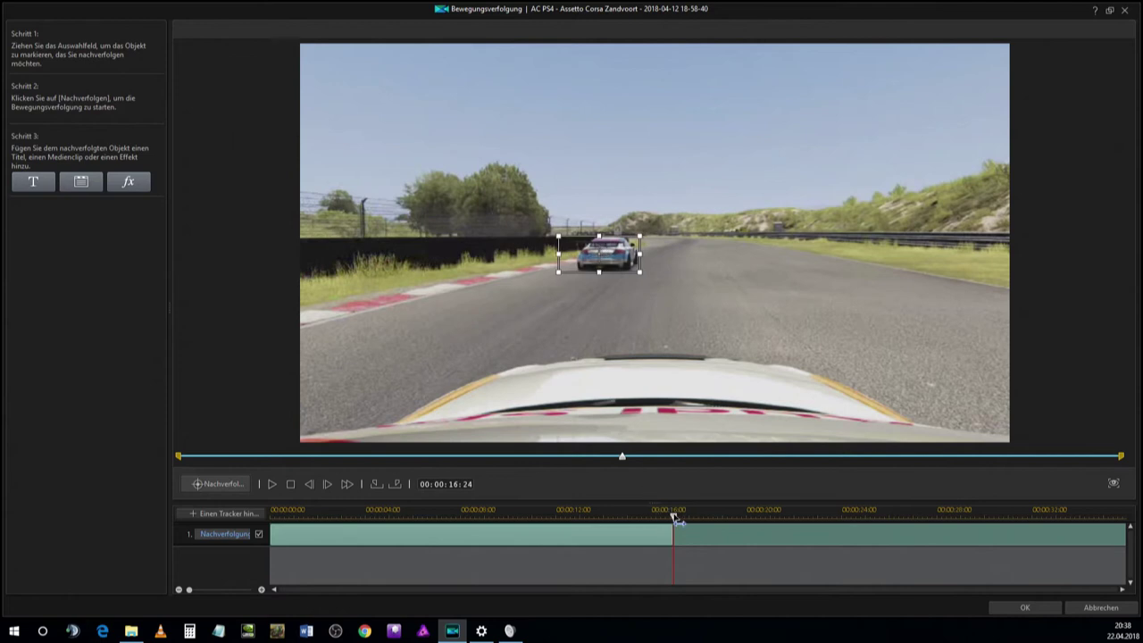
{"action": "left_click_drag", "start_coordinate": [673, 518], "coordinate": [669, 519]}
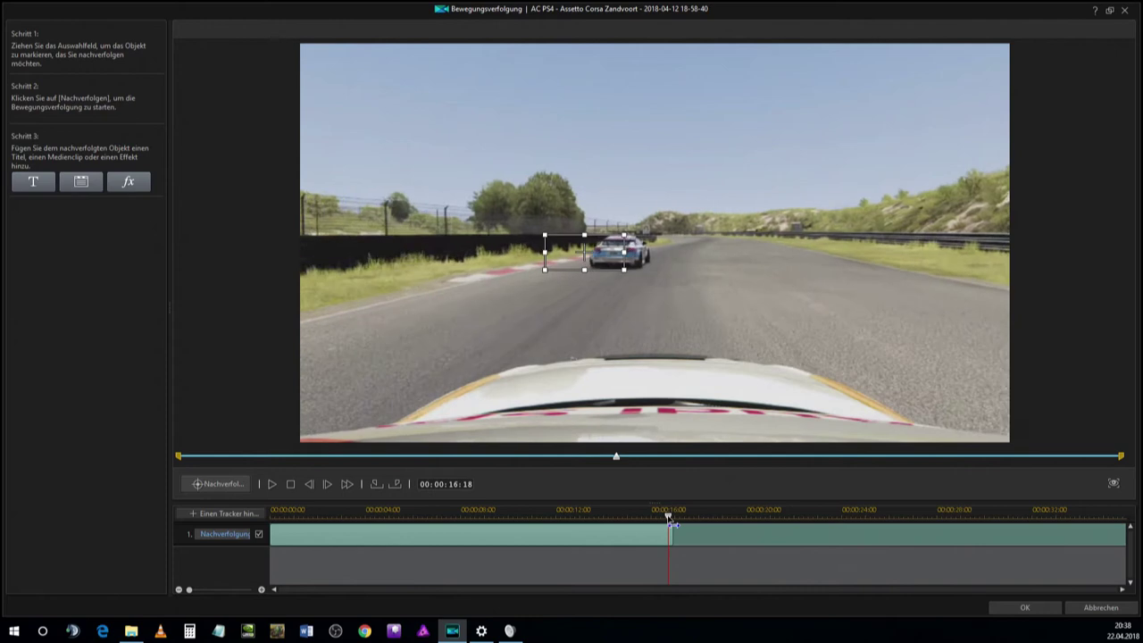
{"action": "left_click_drag", "start_coordinate": [584, 251], "coordinate": [618, 254]}
{"action": "left_click", "coordinate": [213, 485]}
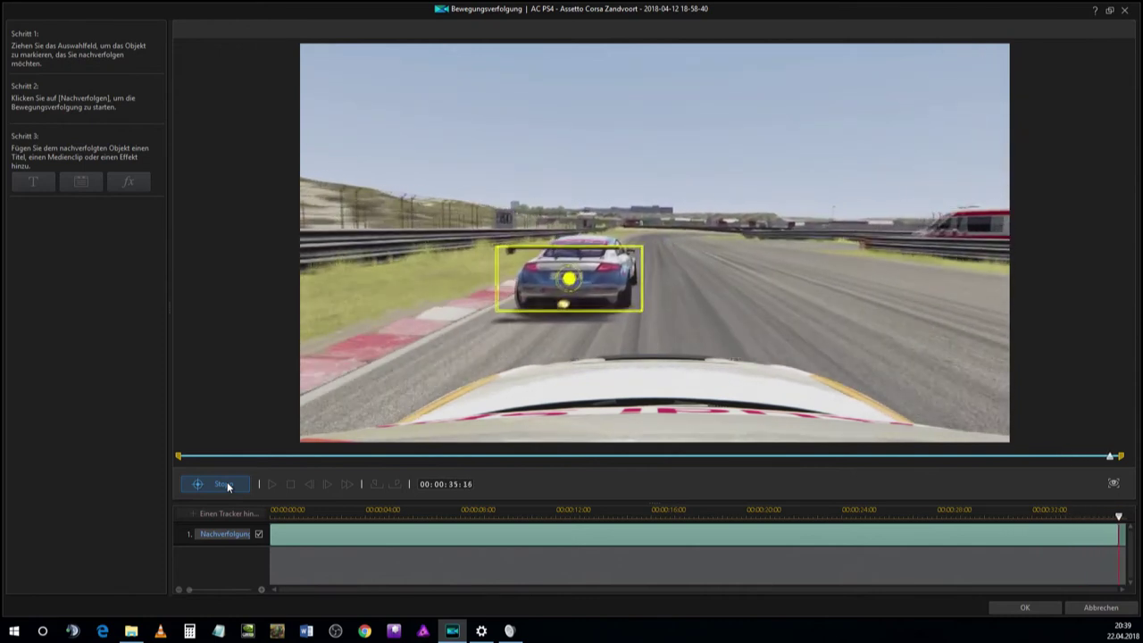
Attach the racing clip from the Media Room to the tracked car as a media clip
{"action": "left_click", "coordinate": [79, 185]}
{"action": "left_click", "coordinate": [99, 284]}
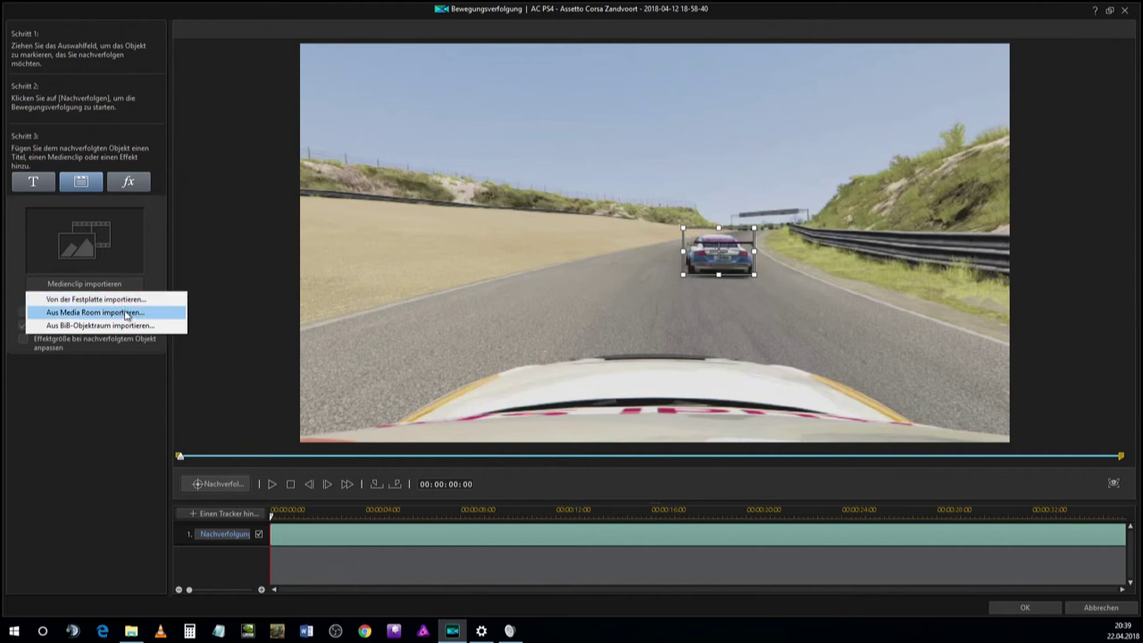
{"action": "left_click", "coordinate": [126, 314]}
{"action": "left_click", "coordinate": [442, 241]}
{"action": "left_click", "coordinate": [657, 439]}
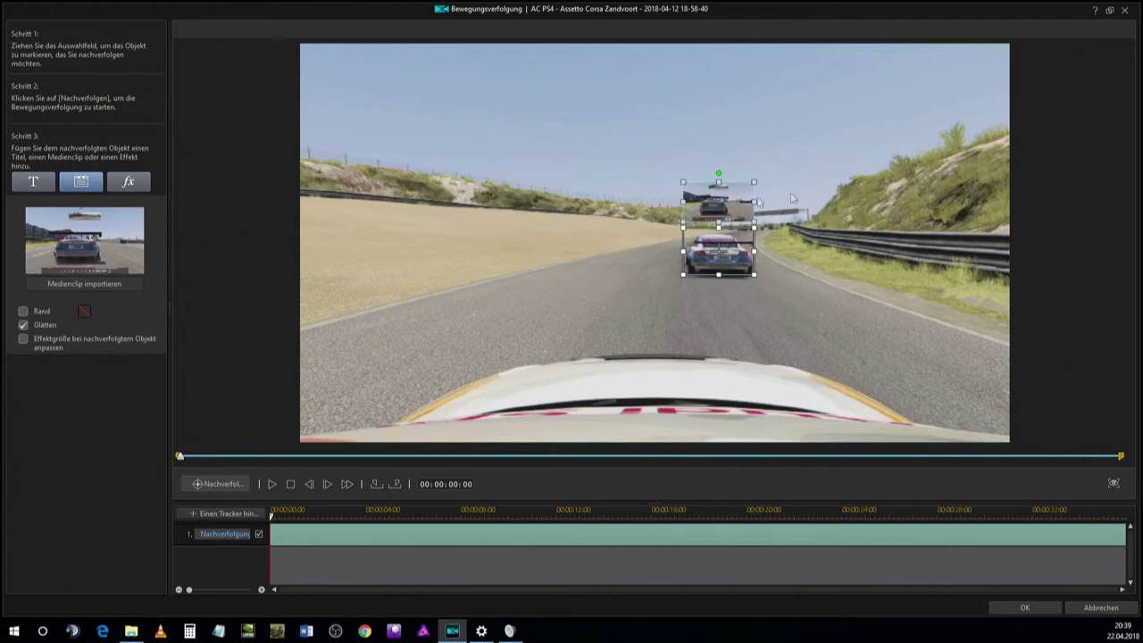
Enlarge the attached clip above the car, give it a white border, and apply the tracking with a preview playback
{"action": "left_click_drag", "start_coordinate": [684, 182], "coordinate": [648, 150]}
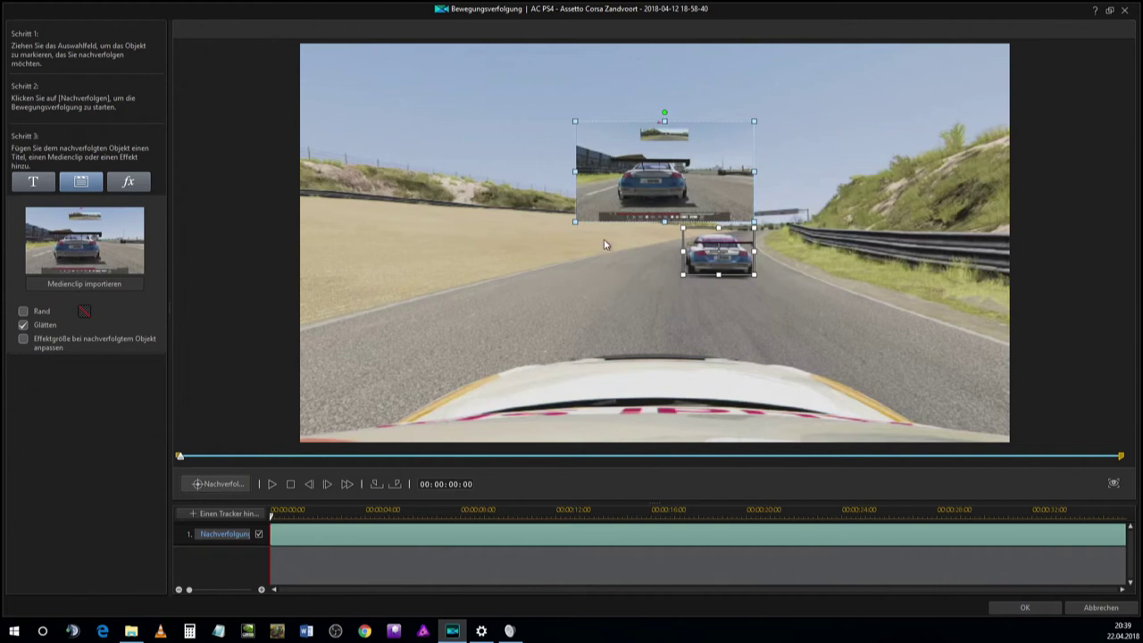
{"action": "left_click", "coordinate": [24, 312]}
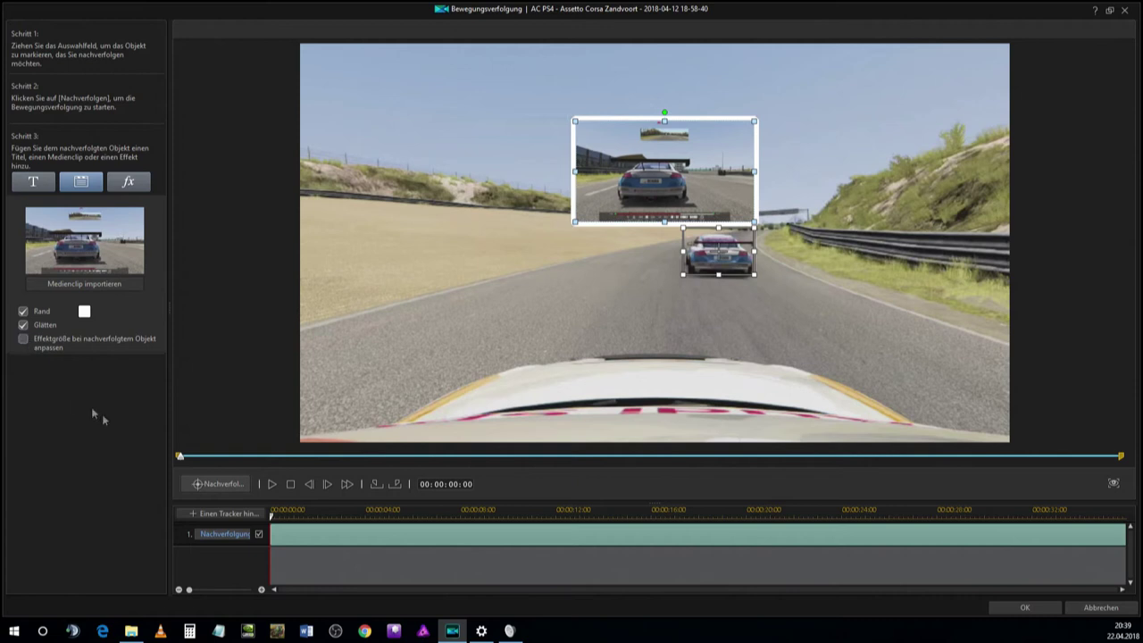
{"action": "left_click", "coordinate": [1024, 607]}
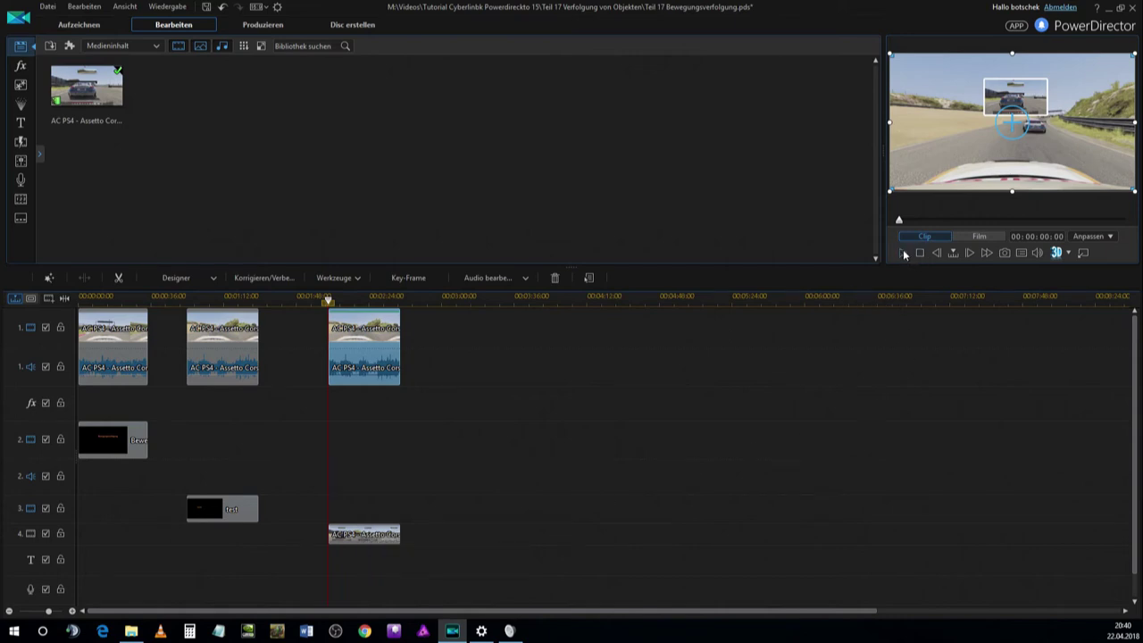
{"action": "left_click", "coordinate": [904, 254]}
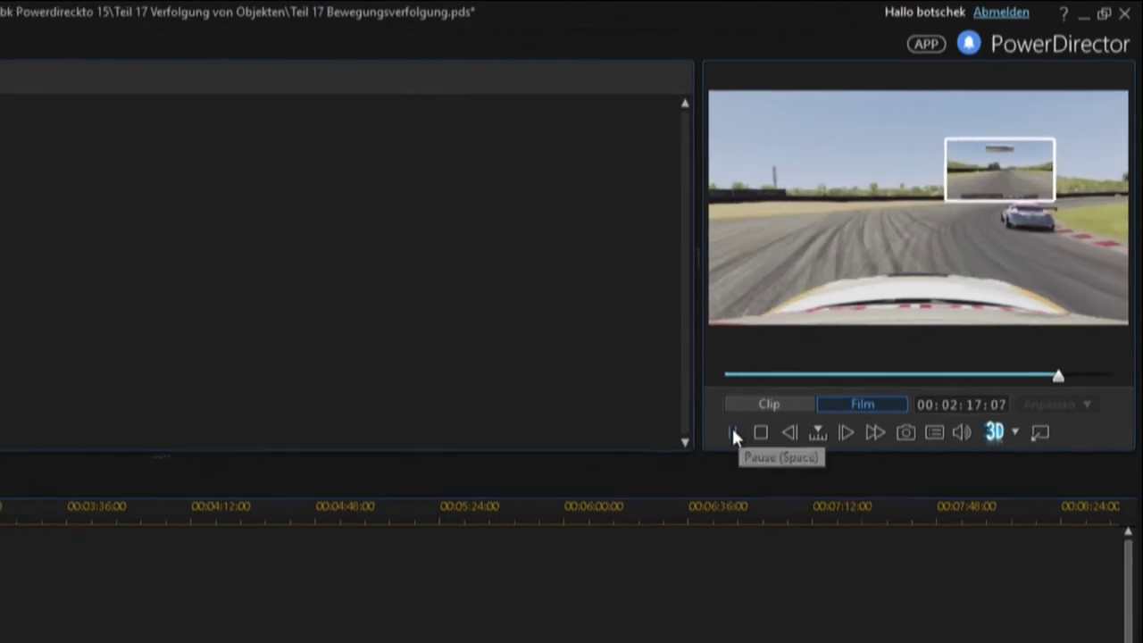
Copy the third racing clip on track 1, paste it behind the original, and move the copy further along to leave a gap
{"action": "left_click", "coordinate": [379, 332]}
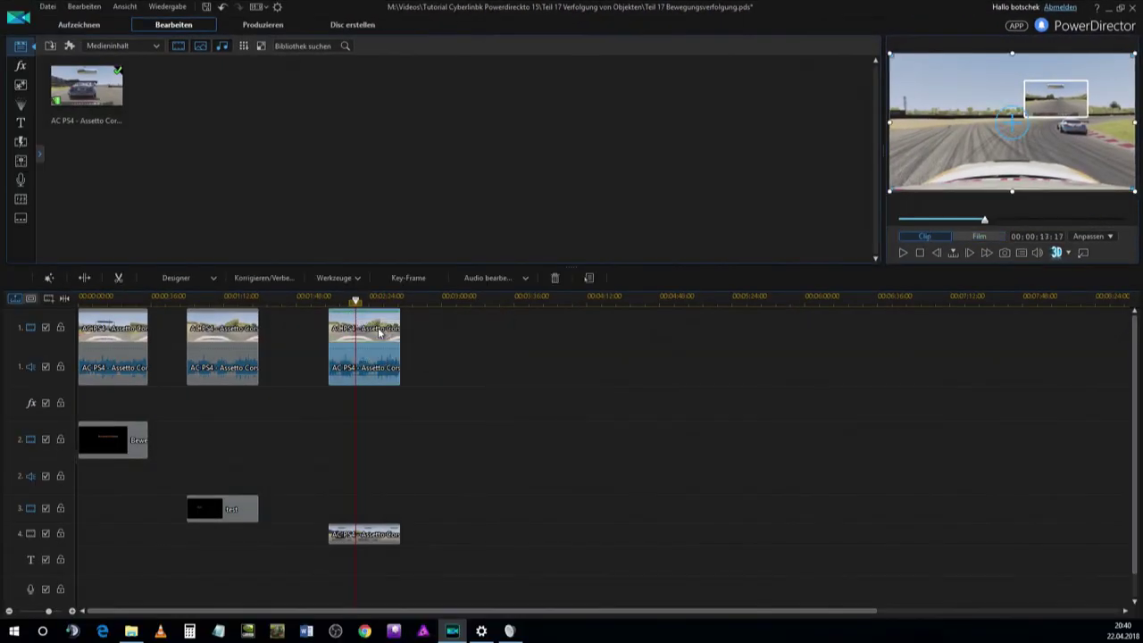
{"action": "right_click", "coordinate": [379, 332]}
{"action": "left_click", "coordinate": [438, 30]}
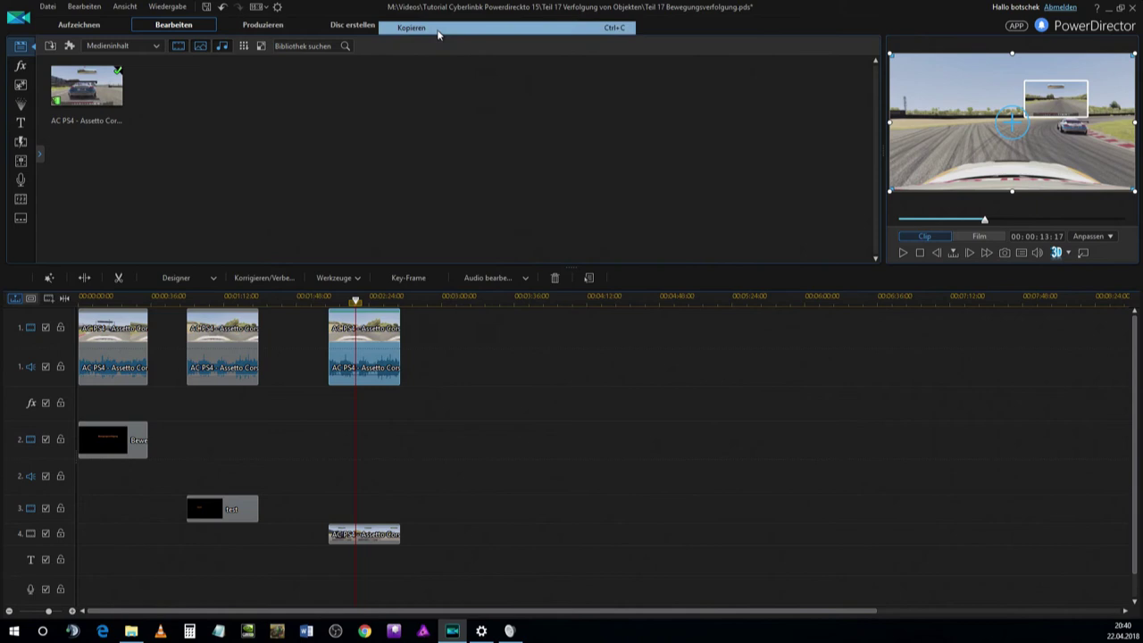
{"action": "left_click", "coordinate": [451, 300]}
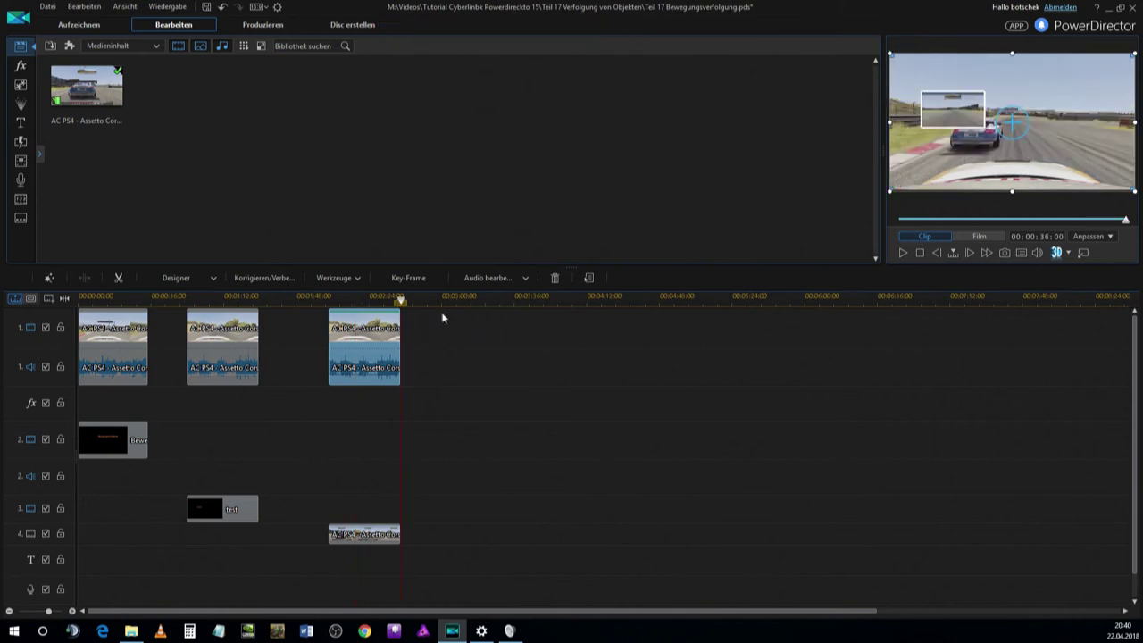
{"action": "right_click", "coordinate": [442, 318]}
{"action": "left_click", "coordinate": [469, 320]}
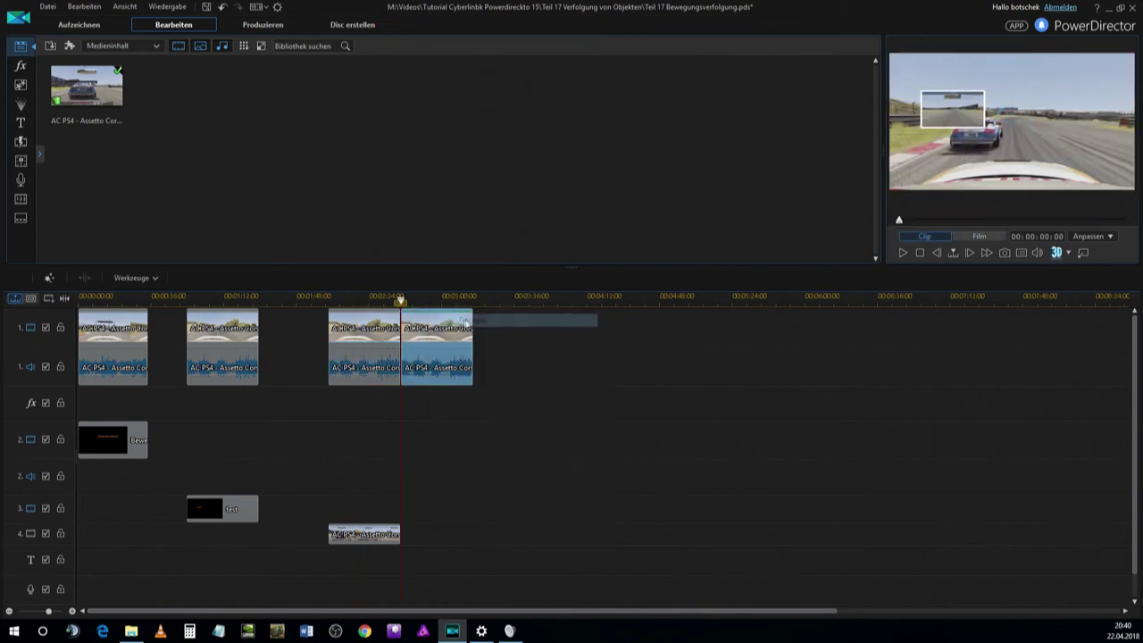
{"action": "left_click", "coordinate": [465, 326]}
{"action": "left_click_drag", "start_coordinate": [428, 346], "coordinate": [477, 348]}
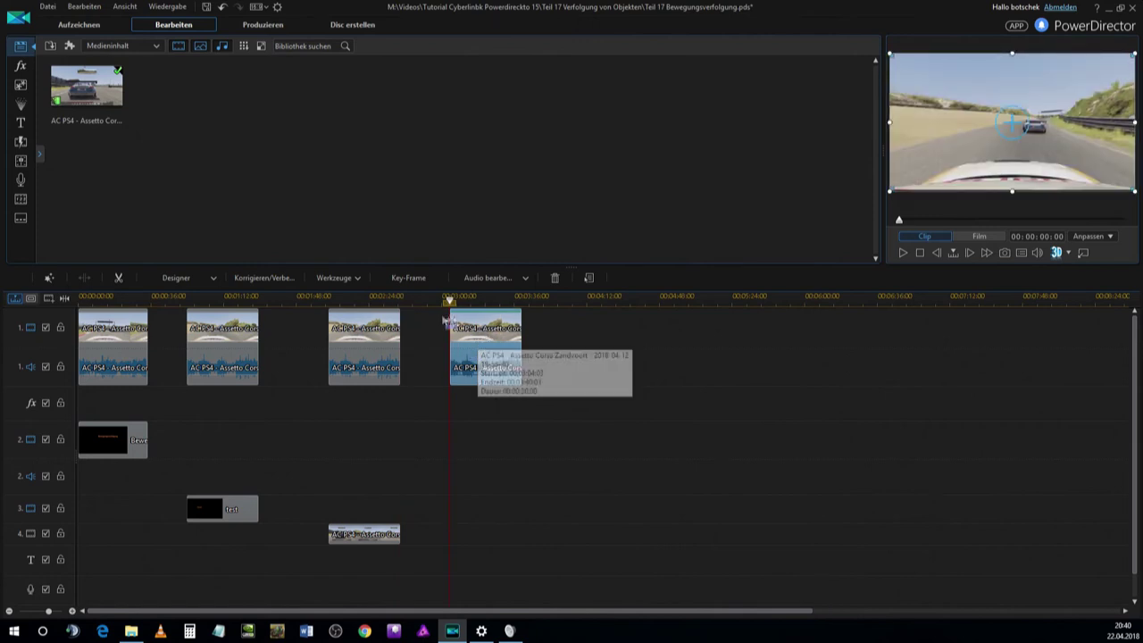
Open motion tracking for the copied clip, centre the tracking box over the car, and track it in two runs up to 00:00:08:06
{"action": "left_click", "coordinate": [355, 278]}
{"action": "left_click", "coordinate": [376, 307]}
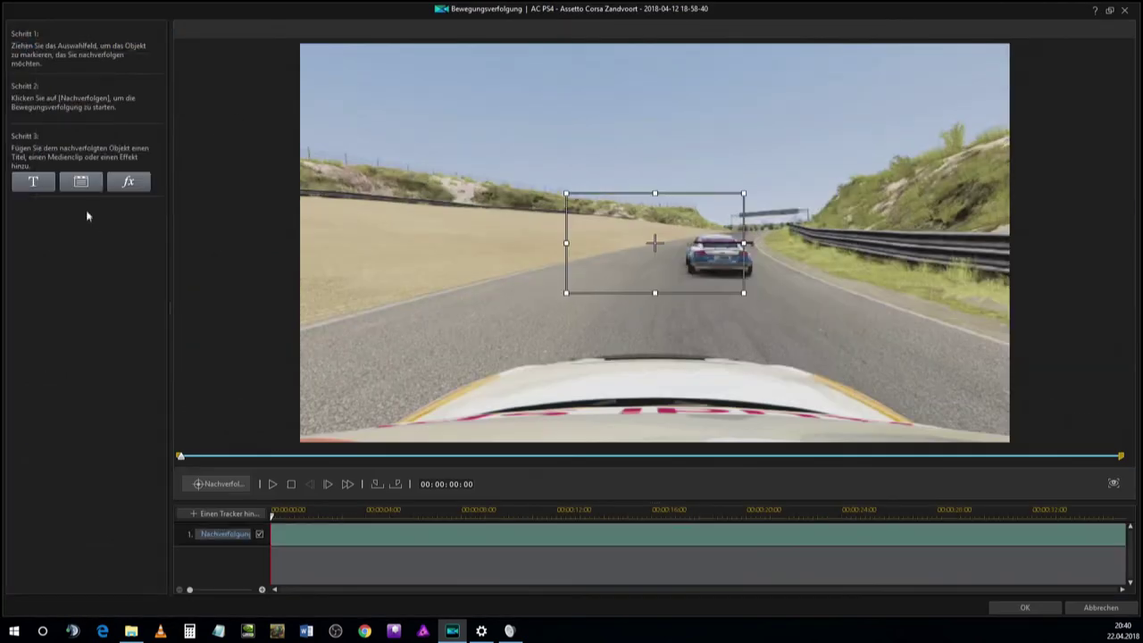
{"action": "left_click_drag", "start_coordinate": [641, 248], "coordinate": [705, 253]}
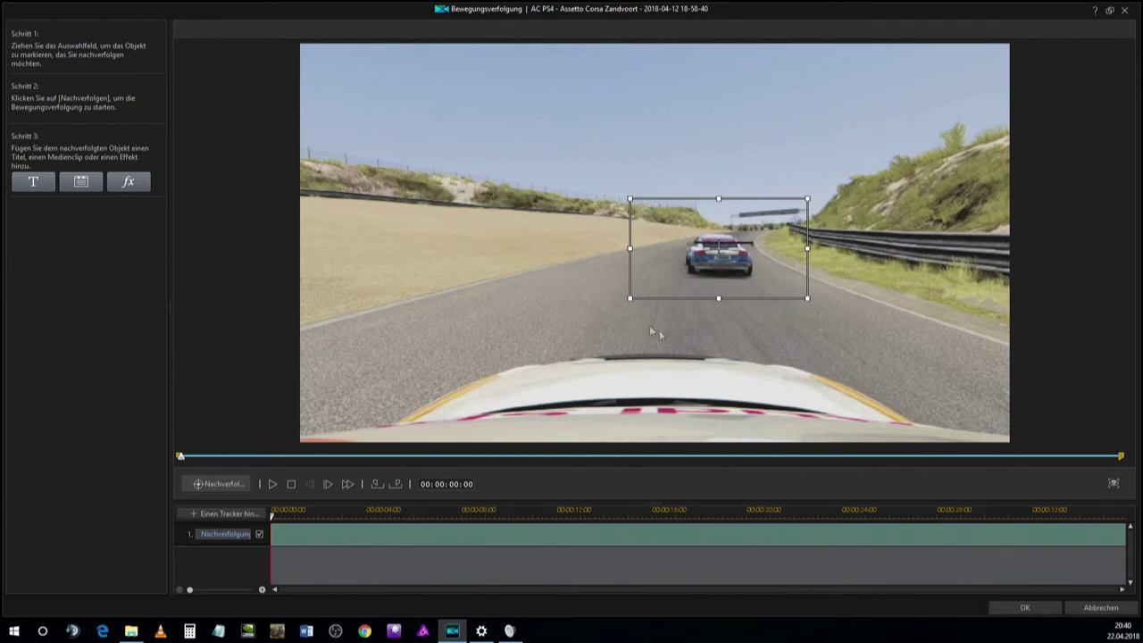
{"action": "left_click", "coordinate": [219, 484]}
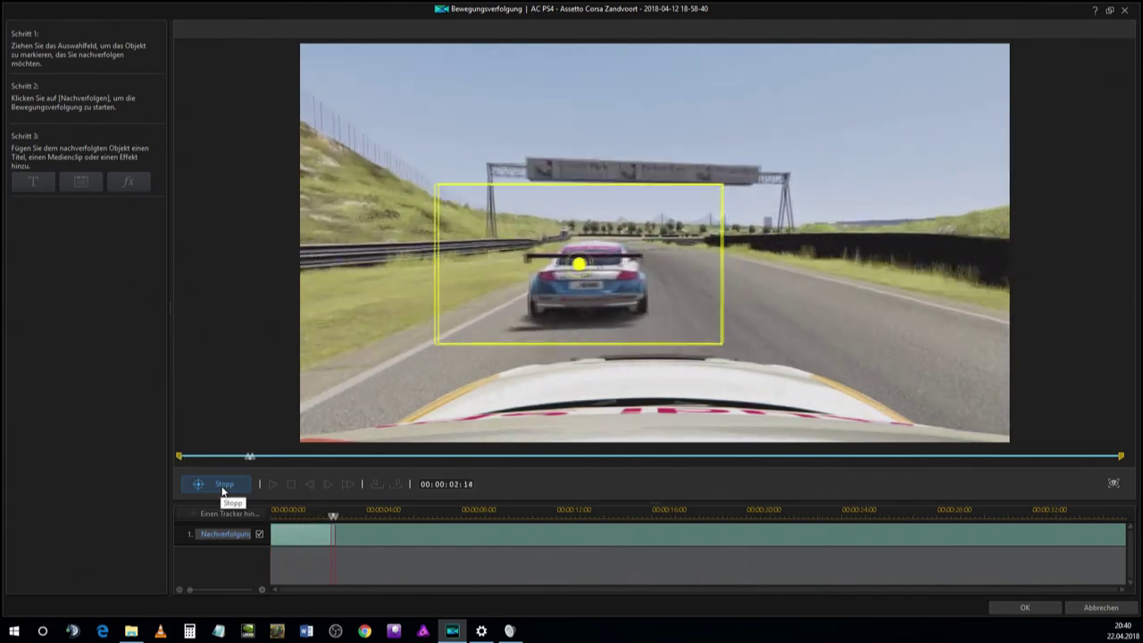
{"action": "left_click", "coordinate": [223, 486]}
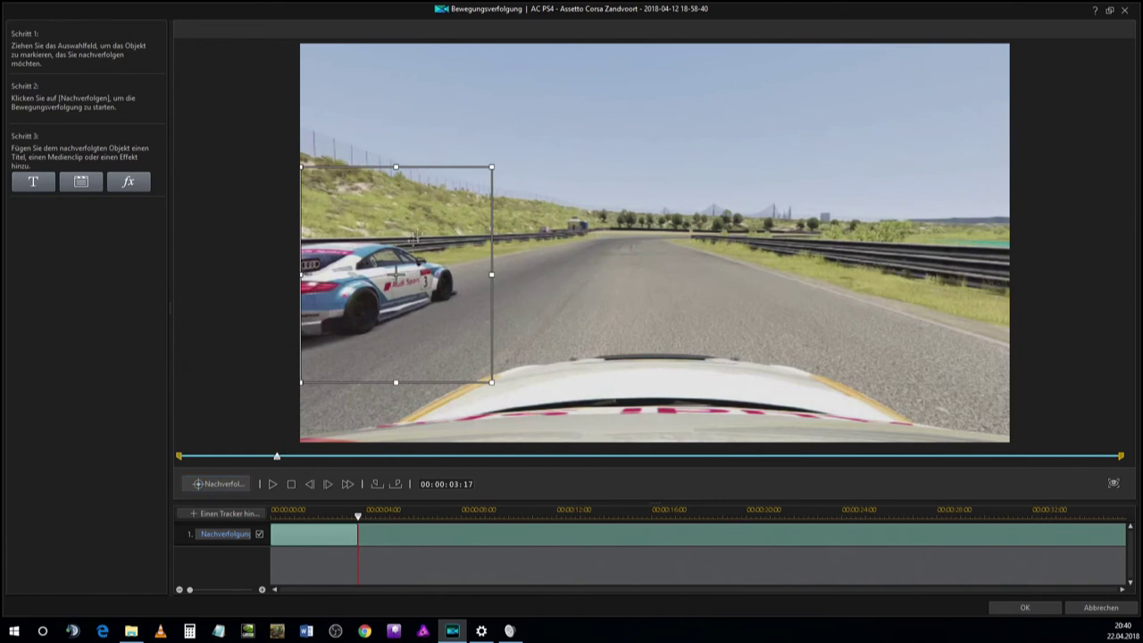
{"action": "left_click", "coordinate": [213, 485]}
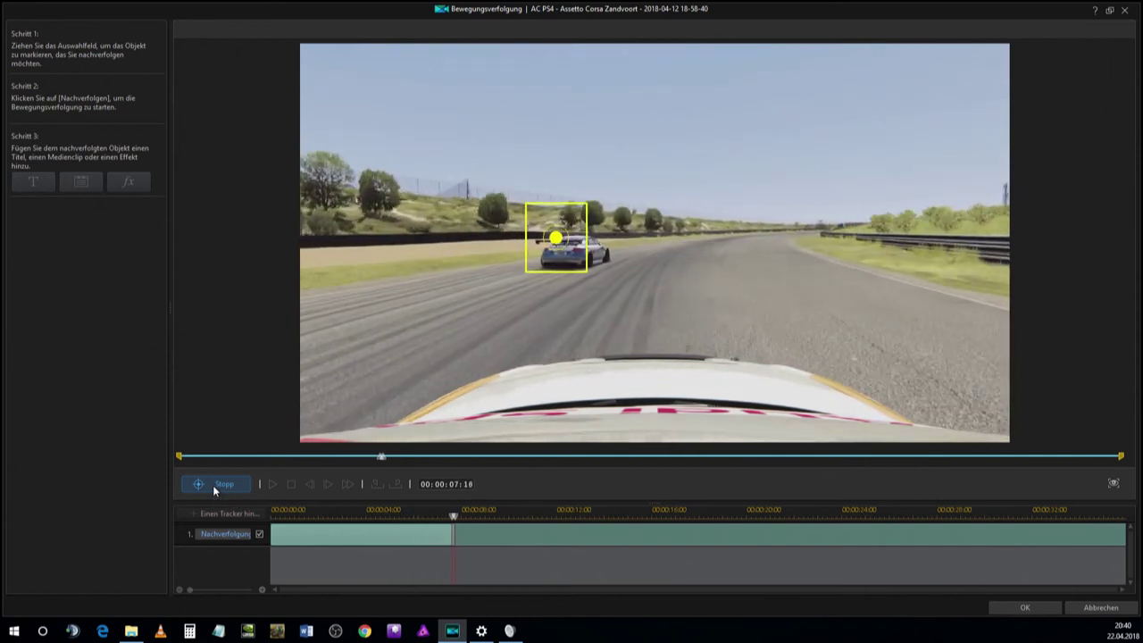
{"action": "left_click", "coordinate": [214, 487]}
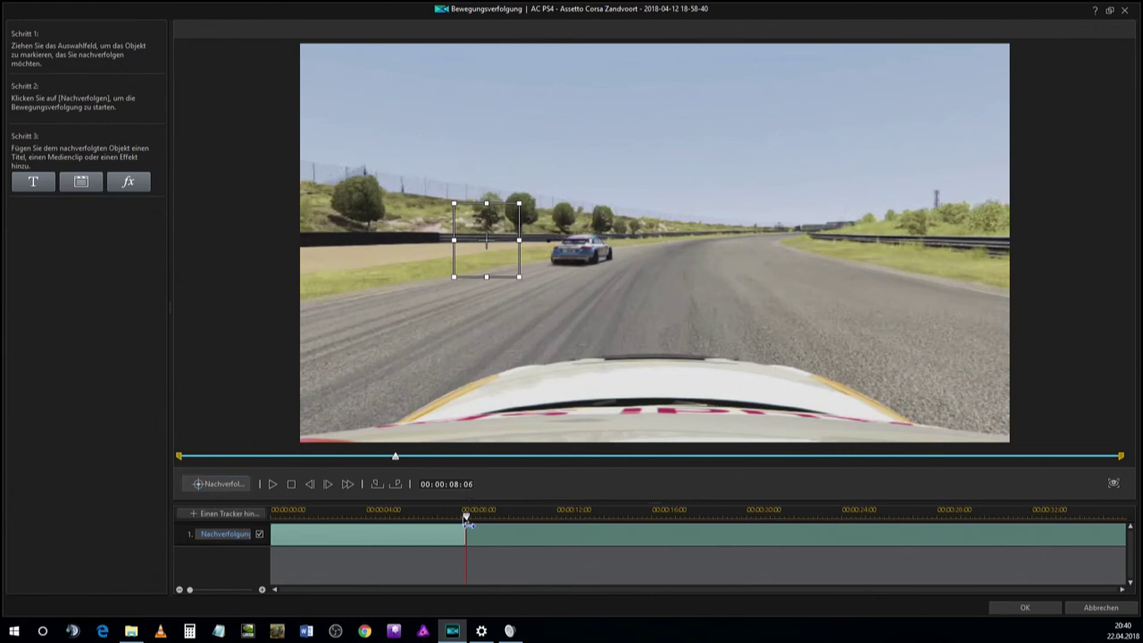
Go back to 00:00:07:23, move the tracking box onto the car, and track up to 00:00:08:16
{"action": "left_click_drag", "start_coordinate": [466, 523], "coordinate": [460, 525]}
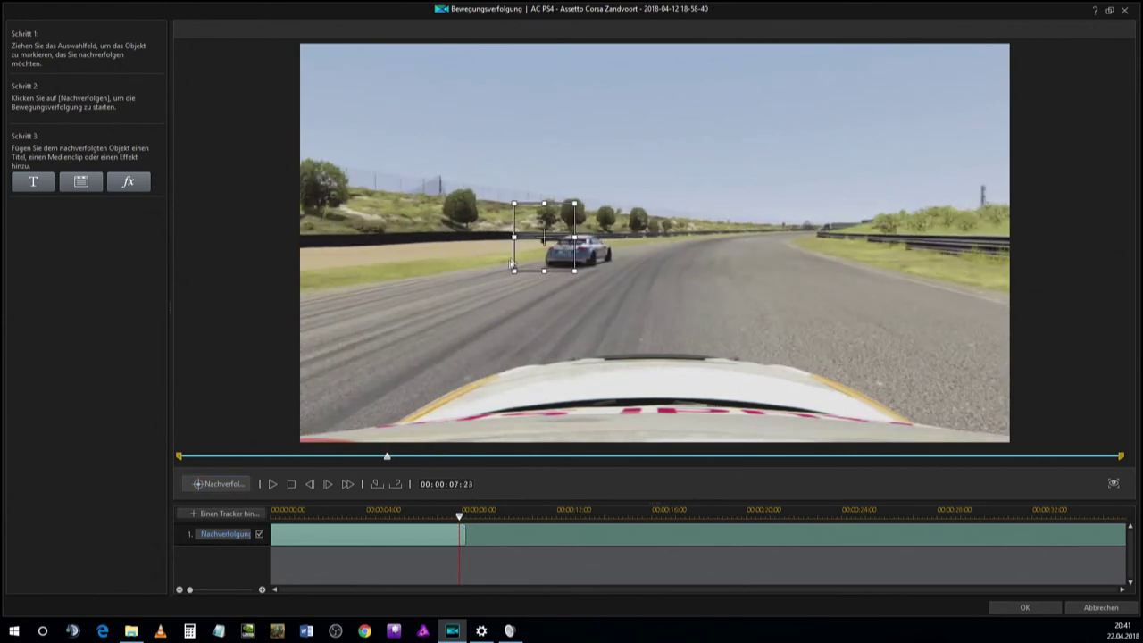
{"action": "left_click_drag", "start_coordinate": [542, 238], "coordinate": [580, 239]}
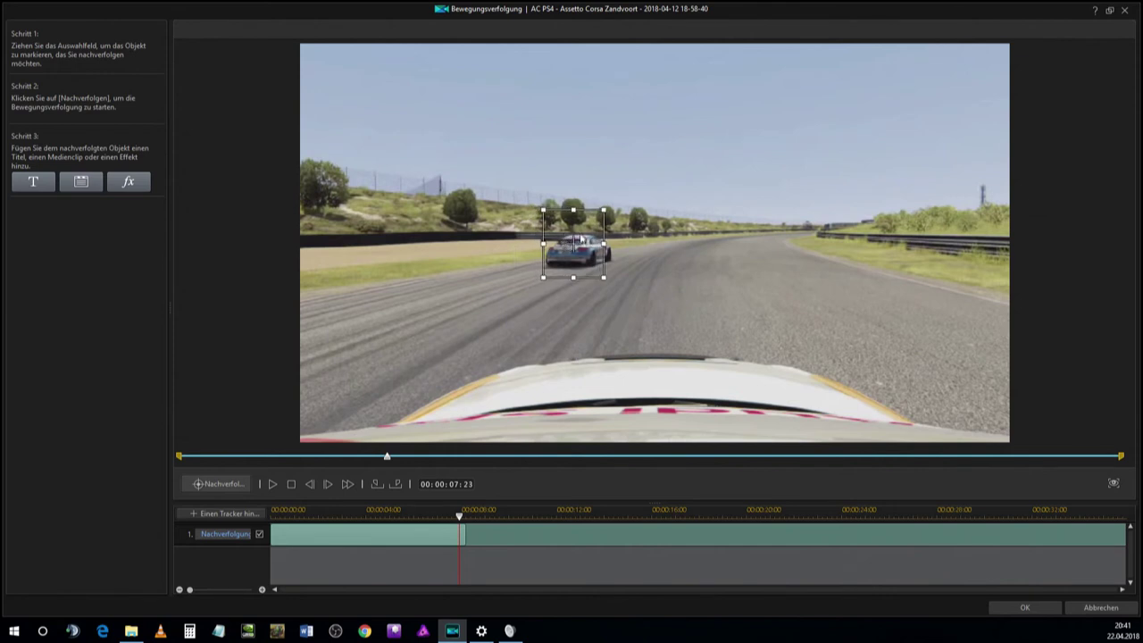
{"action": "left_click", "coordinate": [227, 484]}
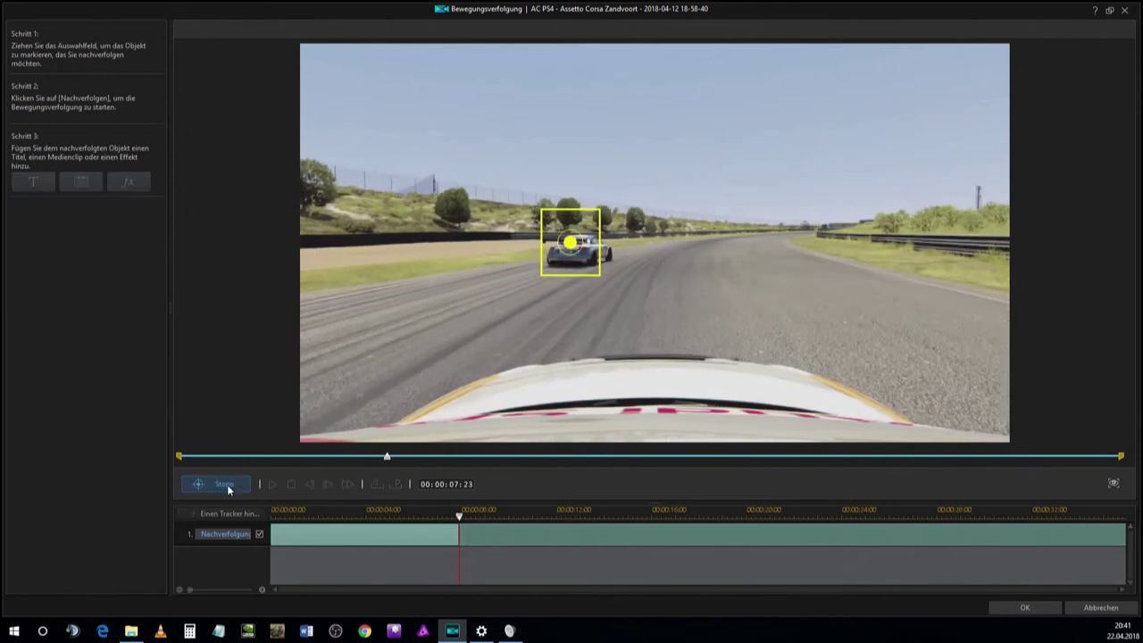
{"action": "left_click", "coordinate": [225, 484]}
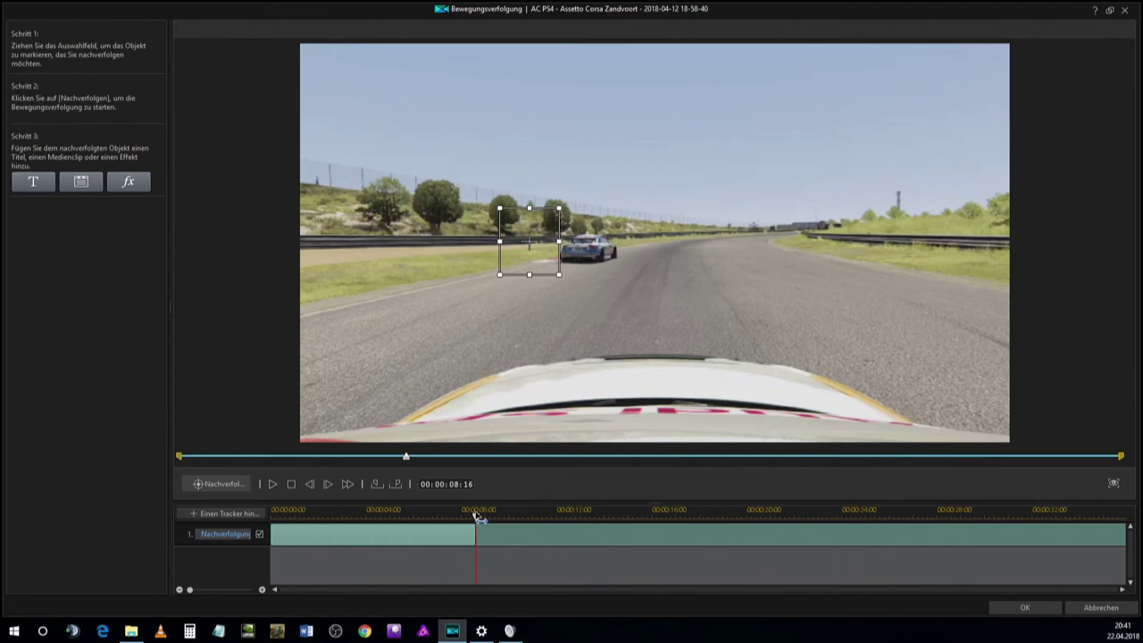
Go back to 00:00:08:06, widen and flatten the tracking box to fit the whole car, and track up to 00:00:10:03
{"action": "left_click_drag", "start_coordinate": [480, 525], "coordinate": [471, 527]}
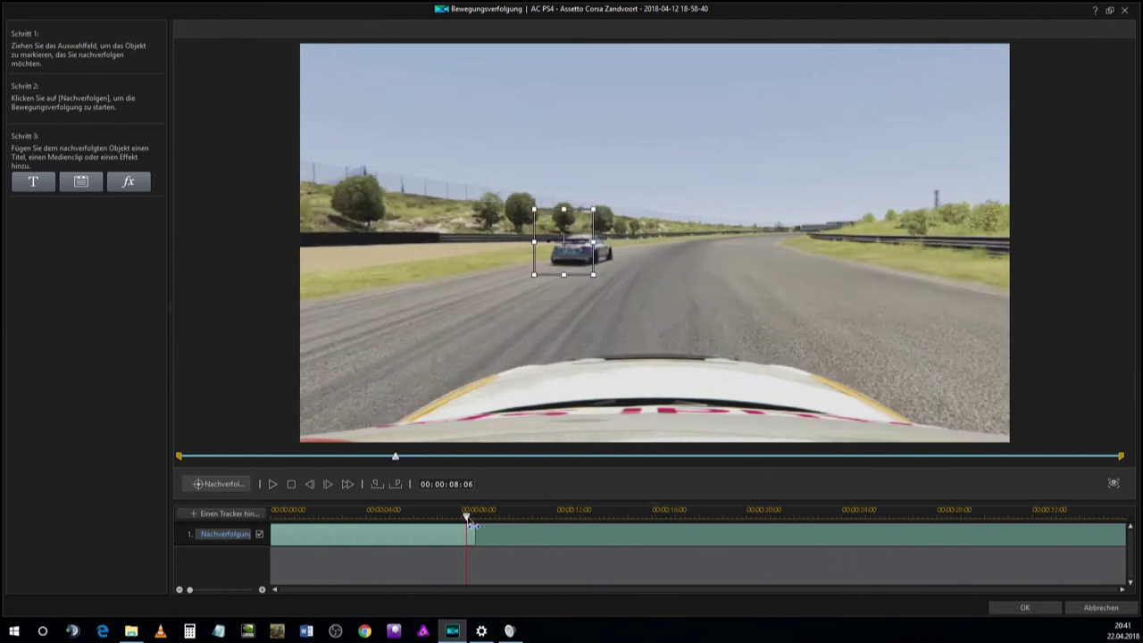
{"action": "left_click_drag", "start_coordinate": [593, 241], "coordinate": [619, 242]}
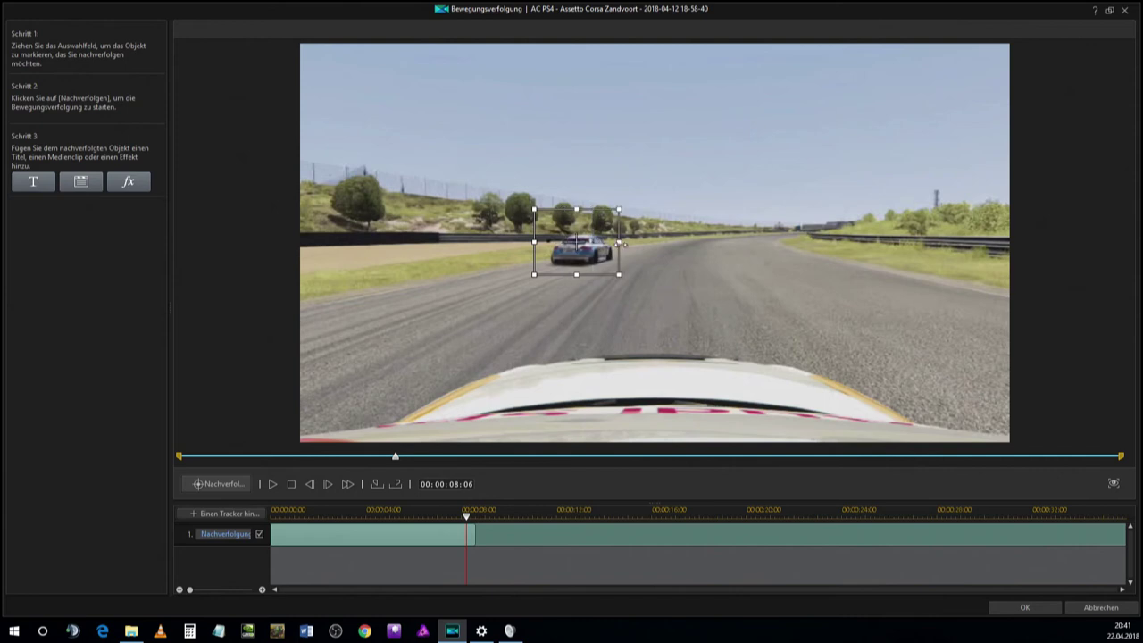
{"action": "left_click_drag", "start_coordinate": [576, 208], "coordinate": [576, 223]}
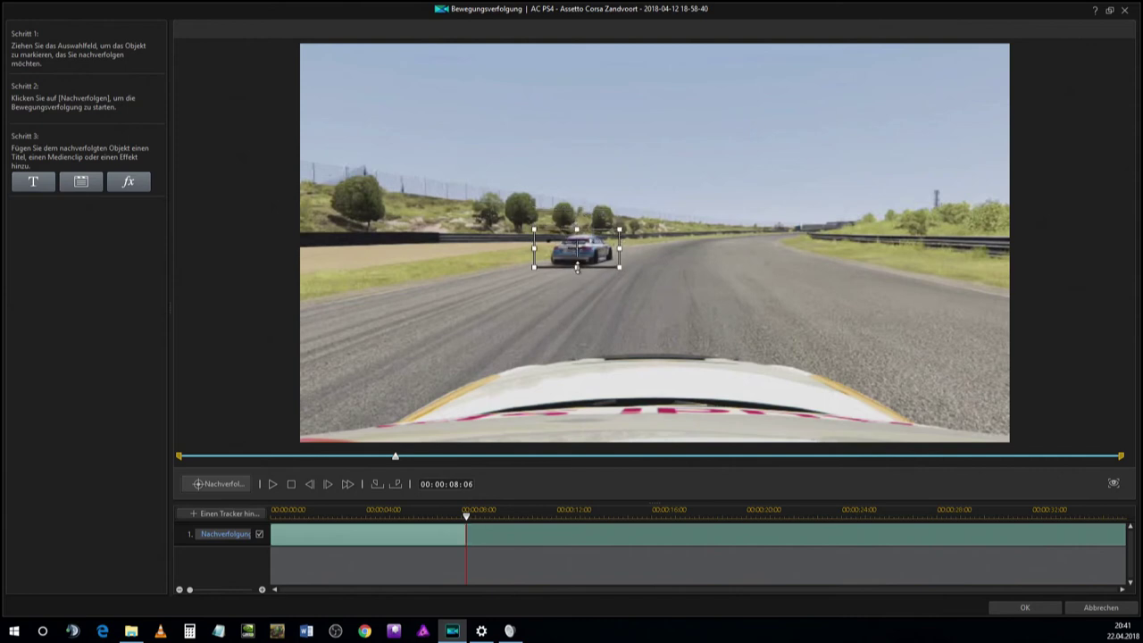
{"action": "left_click", "coordinate": [220, 483]}
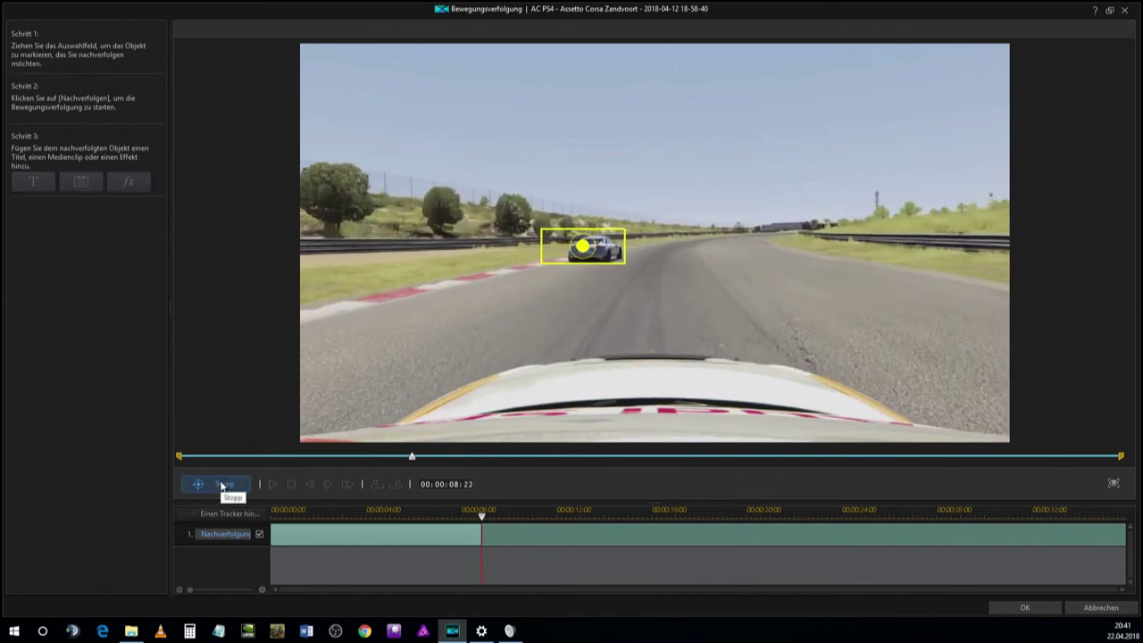
{"action": "left_click", "coordinate": [226, 485]}
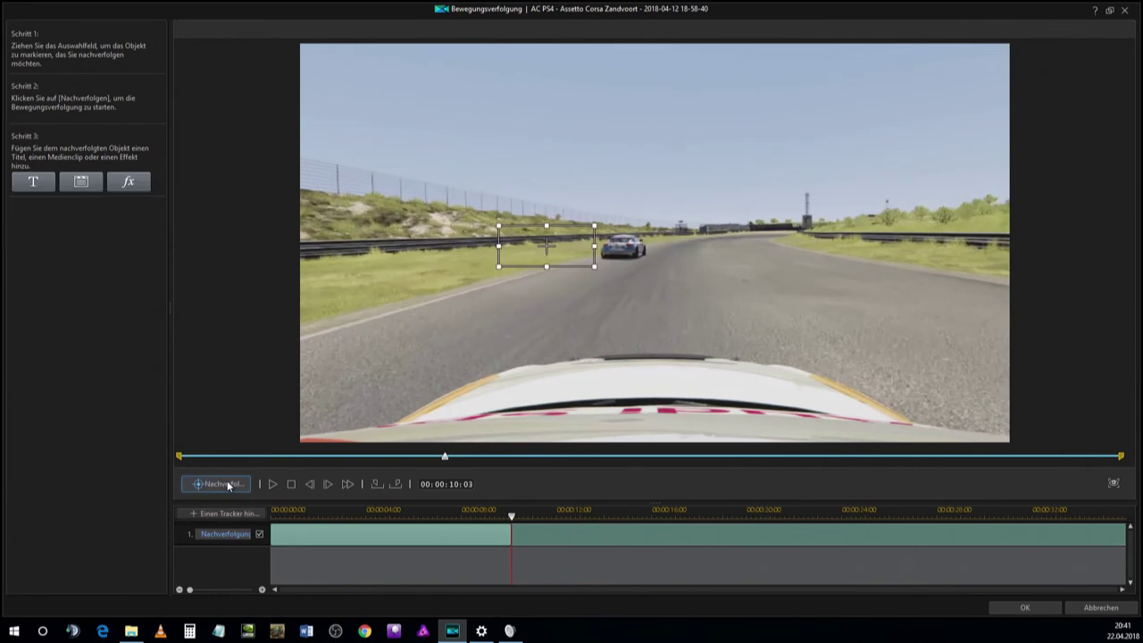
Go back to 00:00:09:20, move the tracking box onto the car, and track up to 00:00:11:10
{"action": "left_click_drag", "start_coordinate": [514, 522], "coordinate": [507, 523]}
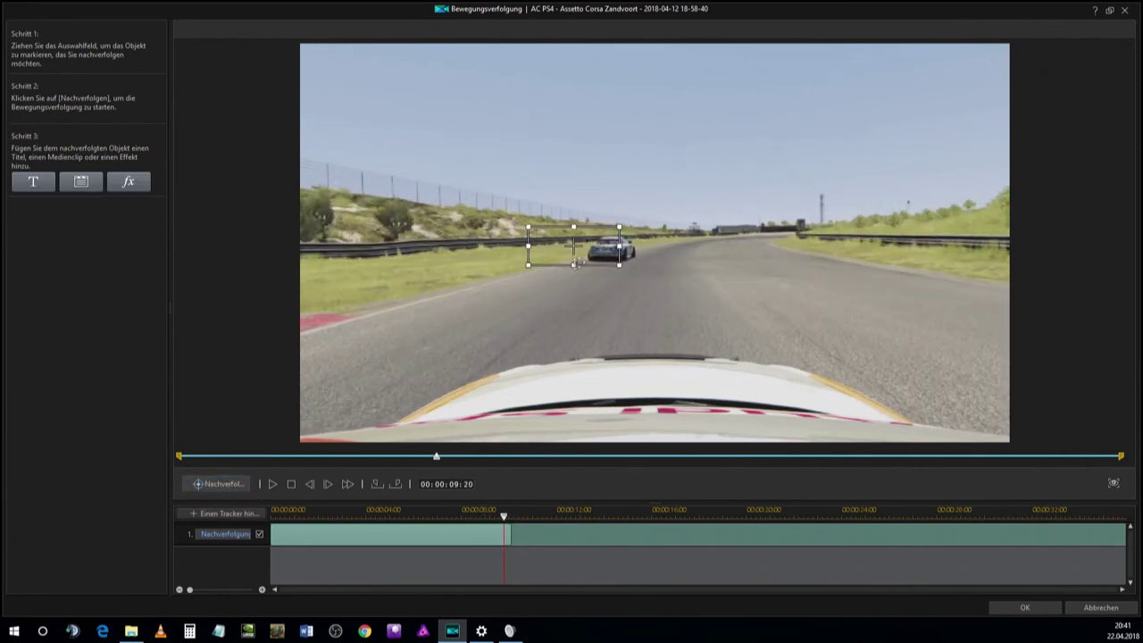
{"action": "left_click_drag", "start_coordinate": [576, 251], "coordinate": [613, 251]}
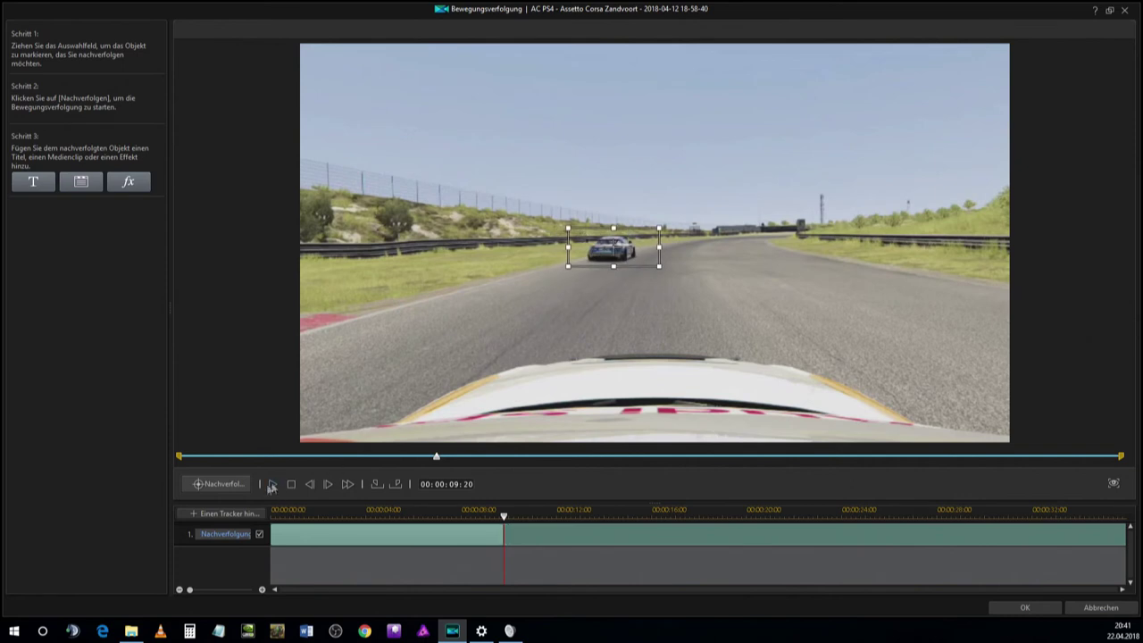
{"action": "left_click", "coordinate": [229, 487]}
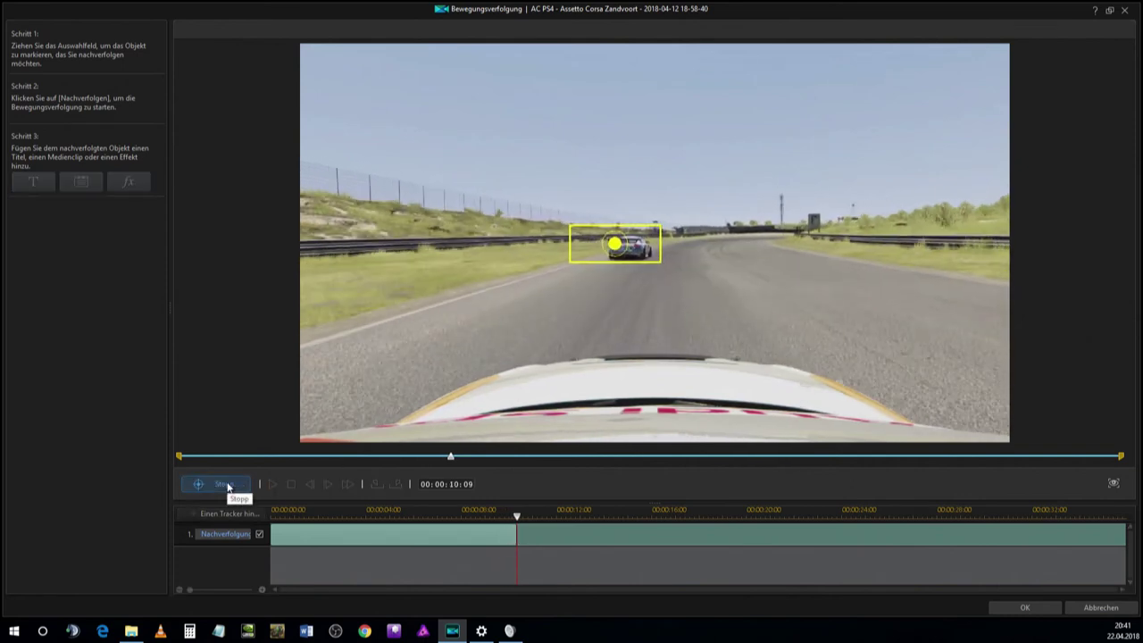
{"action": "left_click", "coordinate": [227, 487]}
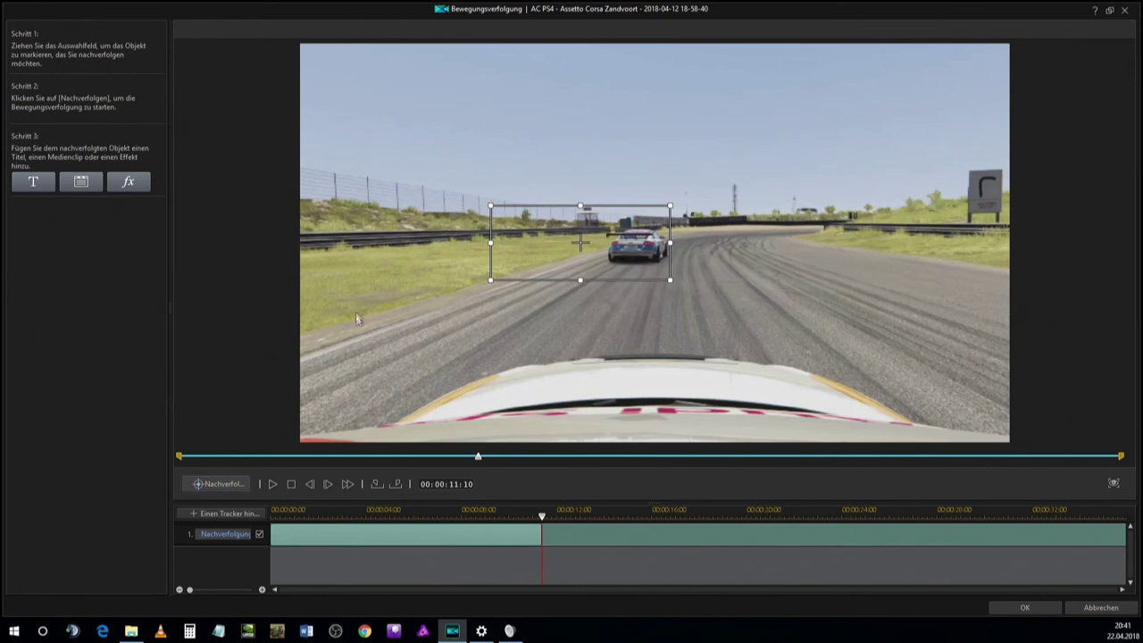
Go back to 00:00:11:06, shrink the tracking box closely around the car, and track up to 00:00:12:02
{"action": "left_click_drag", "start_coordinate": [490, 280], "coordinate": [638, 239]}
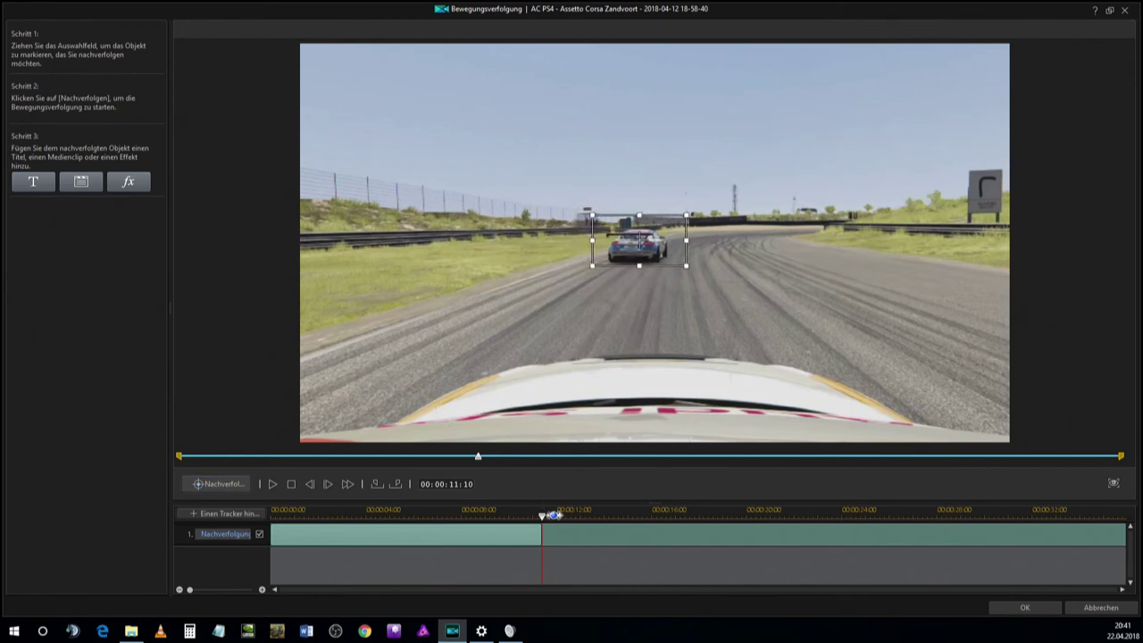
{"action": "left_click_drag", "start_coordinate": [547, 524], "coordinate": [543, 524]}
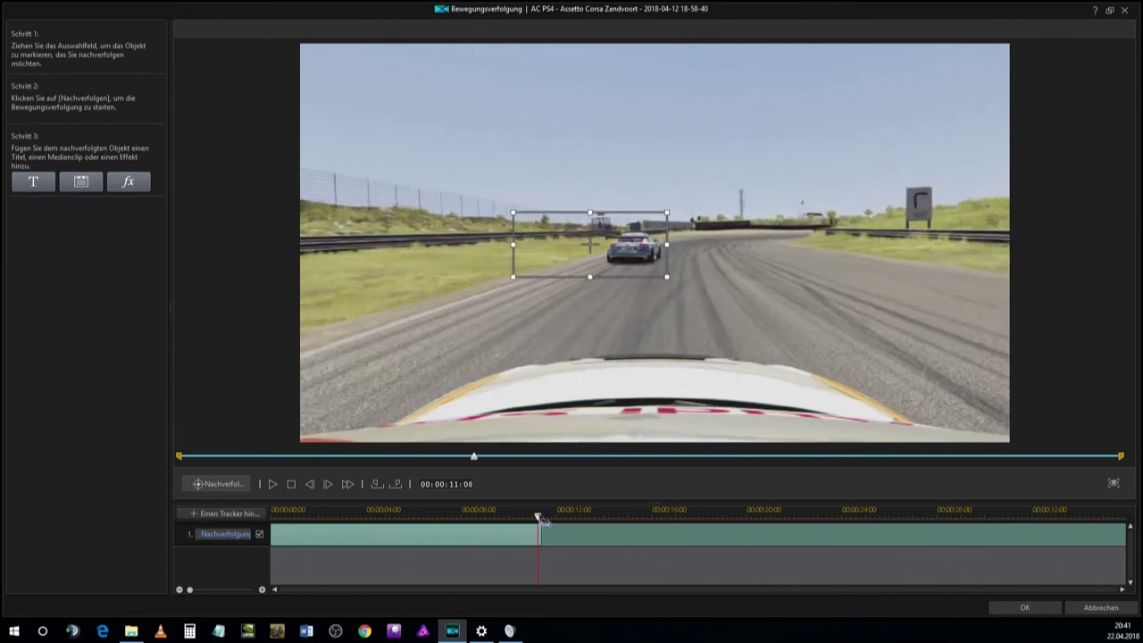
{"action": "left_click_drag", "start_coordinate": [512, 278], "coordinate": [629, 241]}
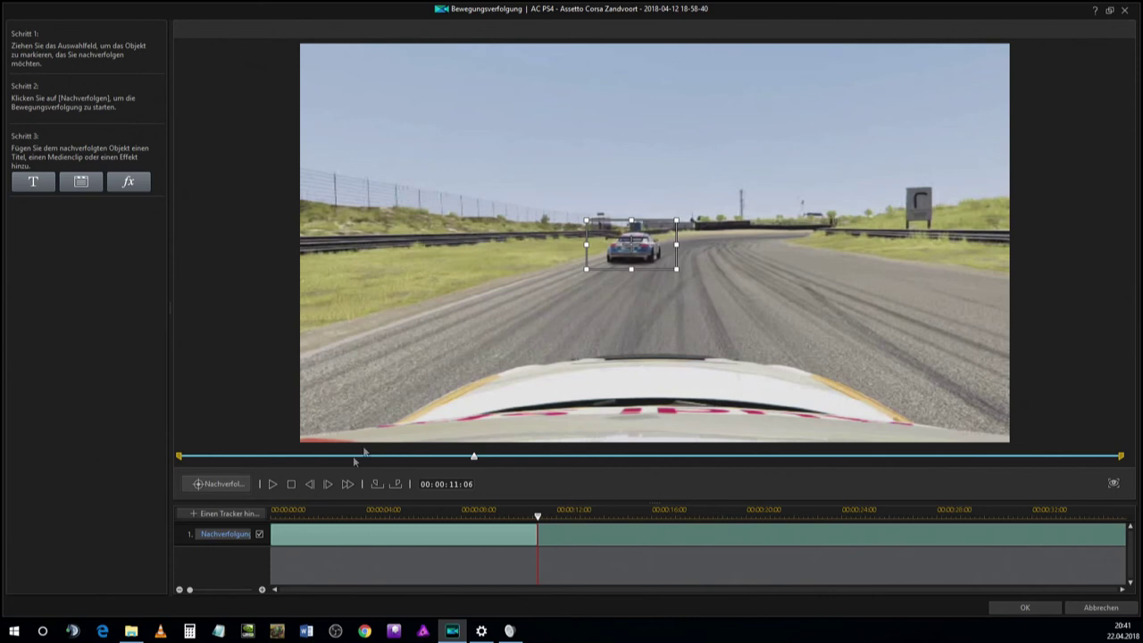
{"action": "left_click", "coordinate": [233, 484]}
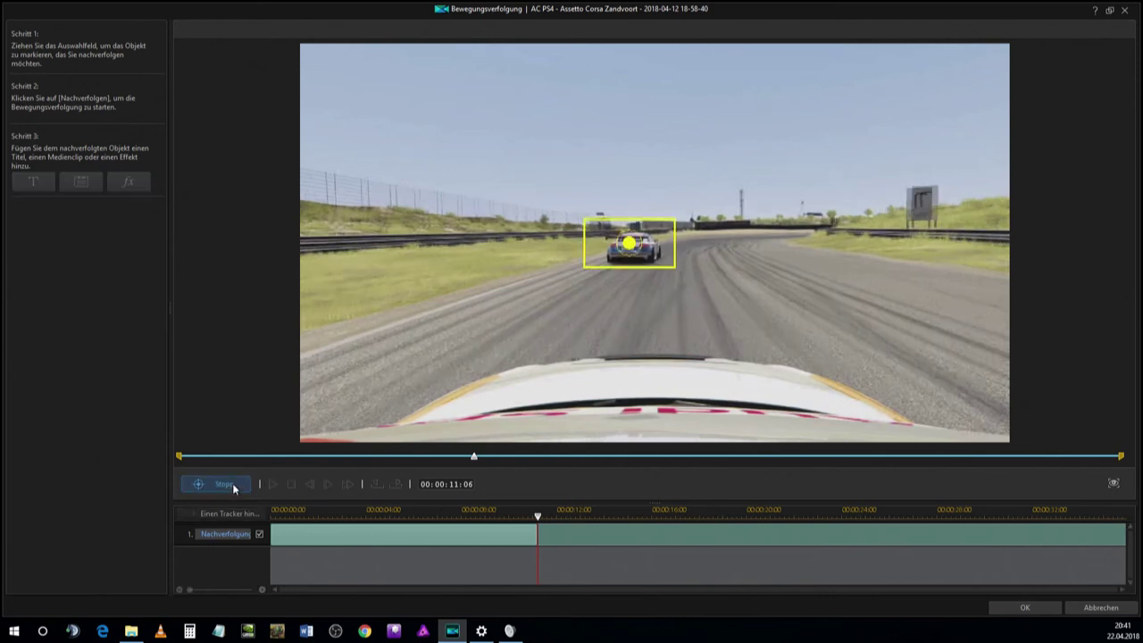
{"action": "left_click", "coordinate": [234, 486]}
Go back to 00:00:11:21, centre the tracking box on the car, and track through to the end of the clip
{"action": "left_click_drag", "start_coordinate": [607, 251], "coordinate": [716, 257]}
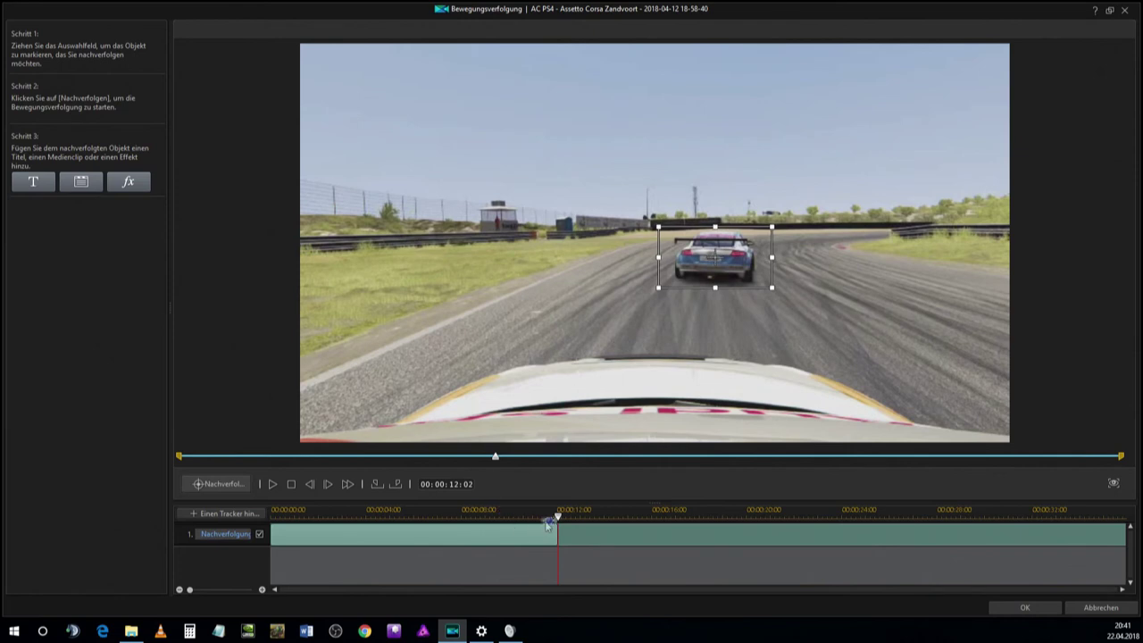
{"action": "left_click_drag", "start_coordinate": [559, 520], "coordinate": [551, 520]}
{"action": "left_click_drag", "start_coordinate": [615, 257], "coordinate": [651, 262]}
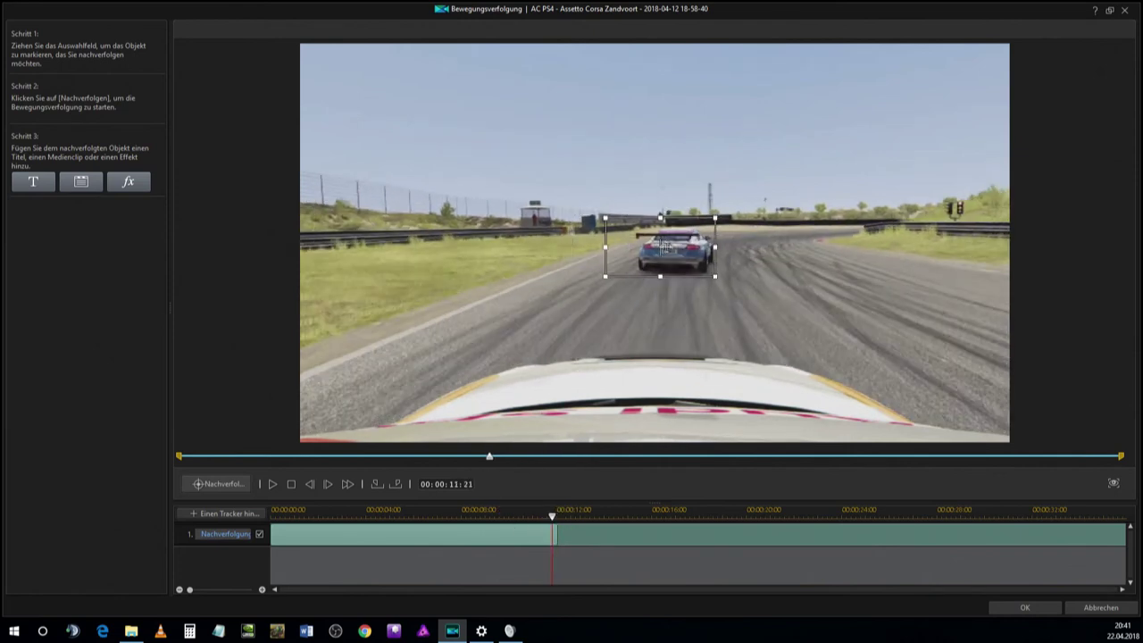
{"action": "left_click", "coordinate": [206, 486]}
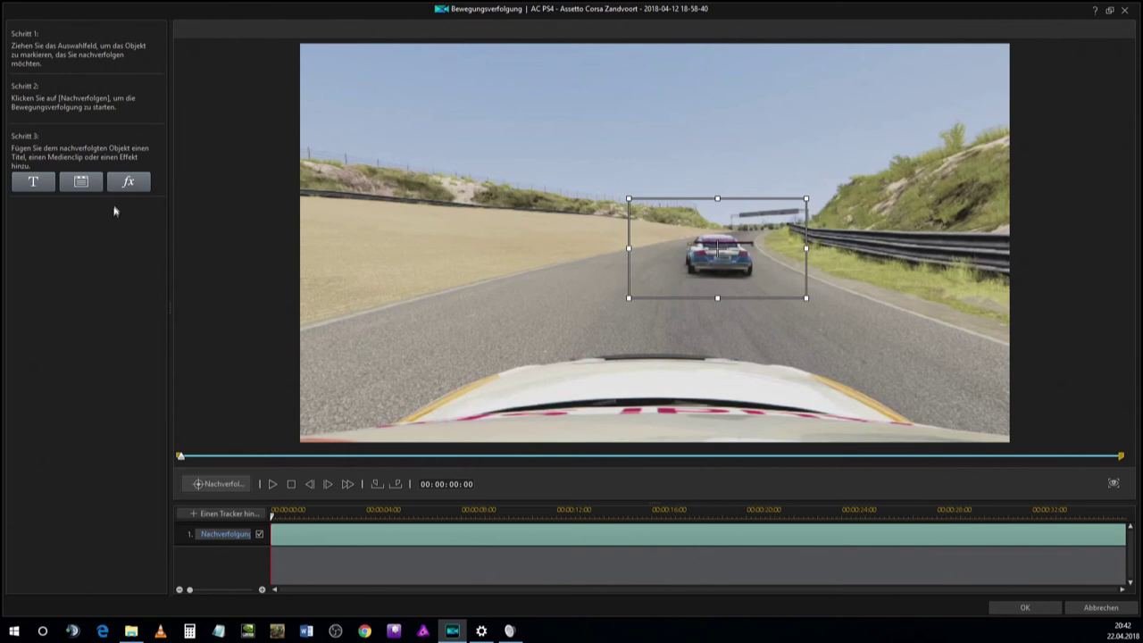
Attach a Mosaik effect with a Rechteck mask over the tracked car's rear and preview it up to 00:00:17:23
{"action": "left_click", "coordinate": [140, 182]}
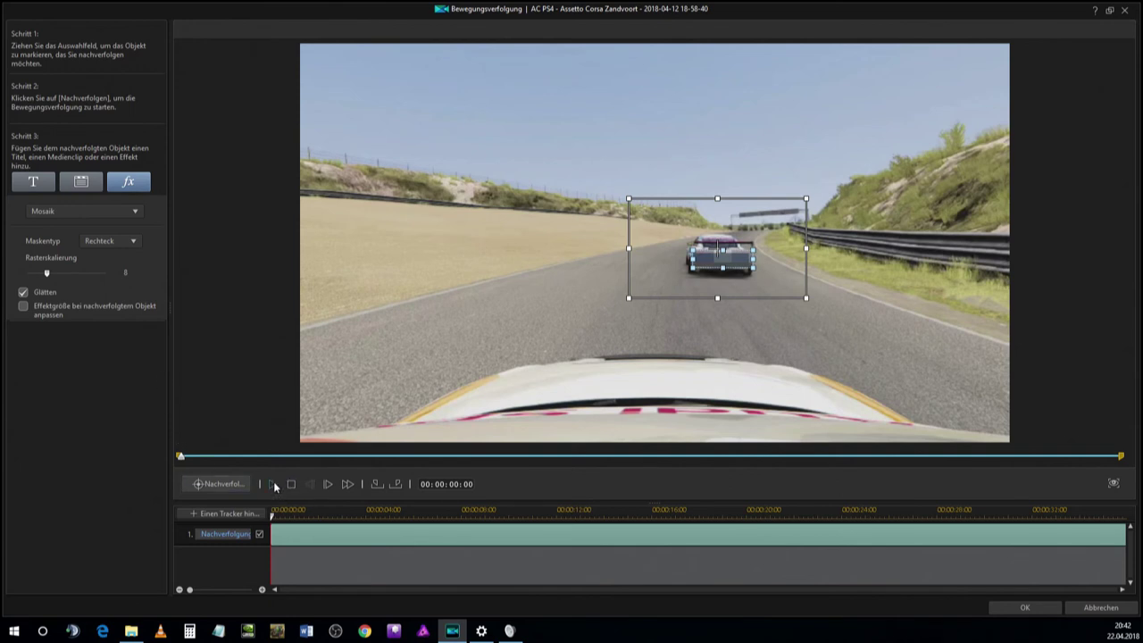
{"action": "left_click", "coordinate": [274, 483]}
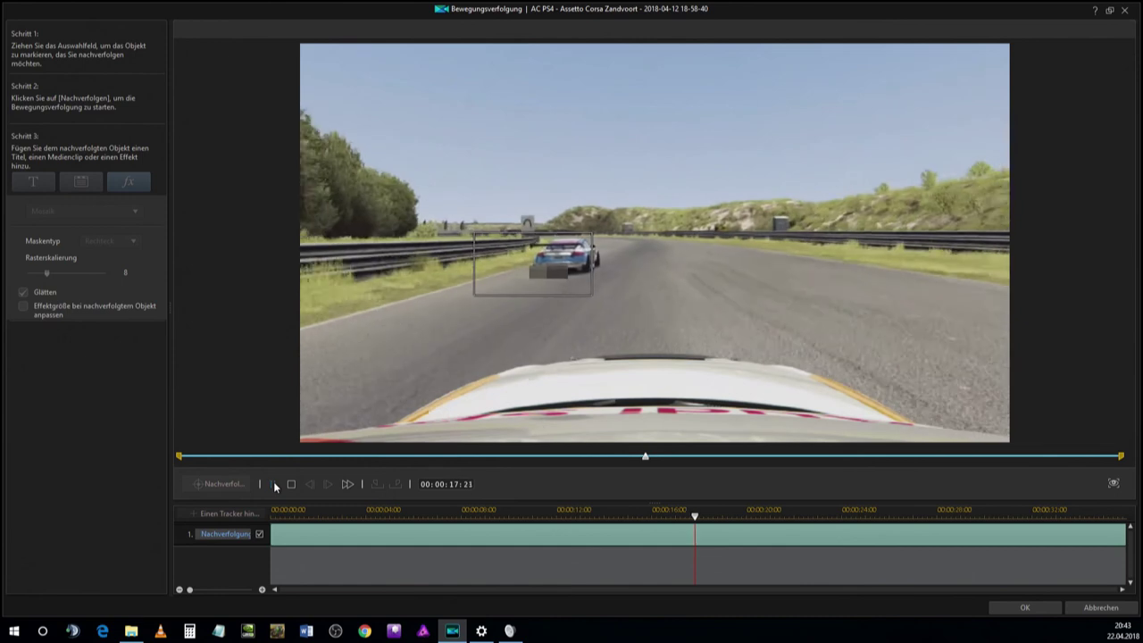
{"action": "left_click", "coordinate": [273, 483]}
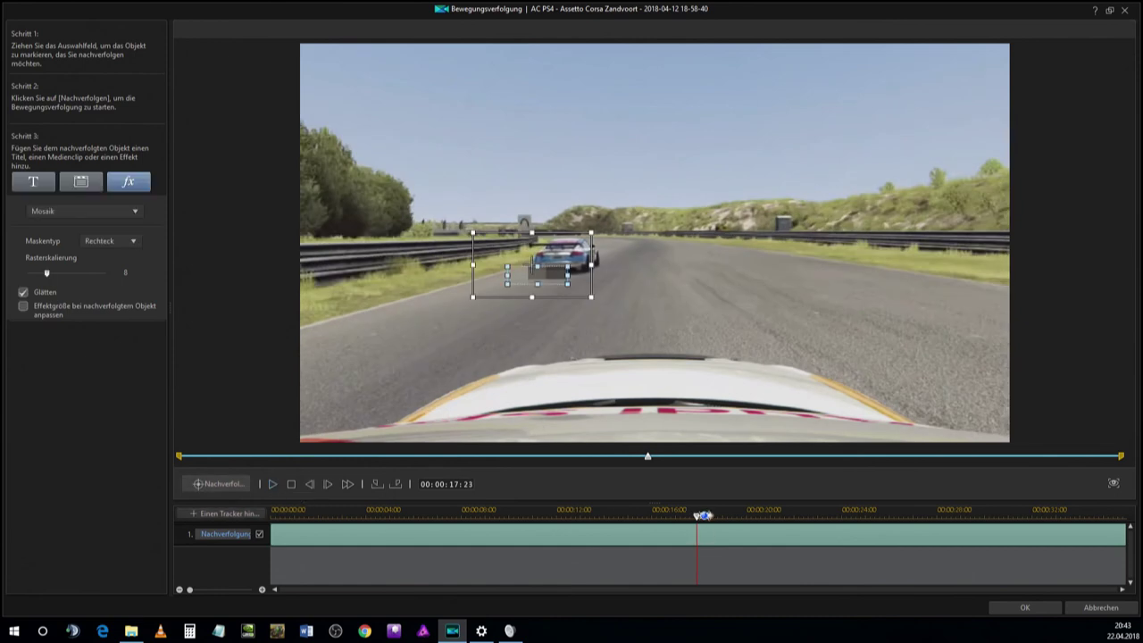
Replay the mosaic tracking from 00:00:16:02 to 00:00:25:04, pausing at 00:00:19:15 to check its position on the car
{"action": "left_click_drag", "start_coordinate": [701, 523], "coordinate": [655, 511]}
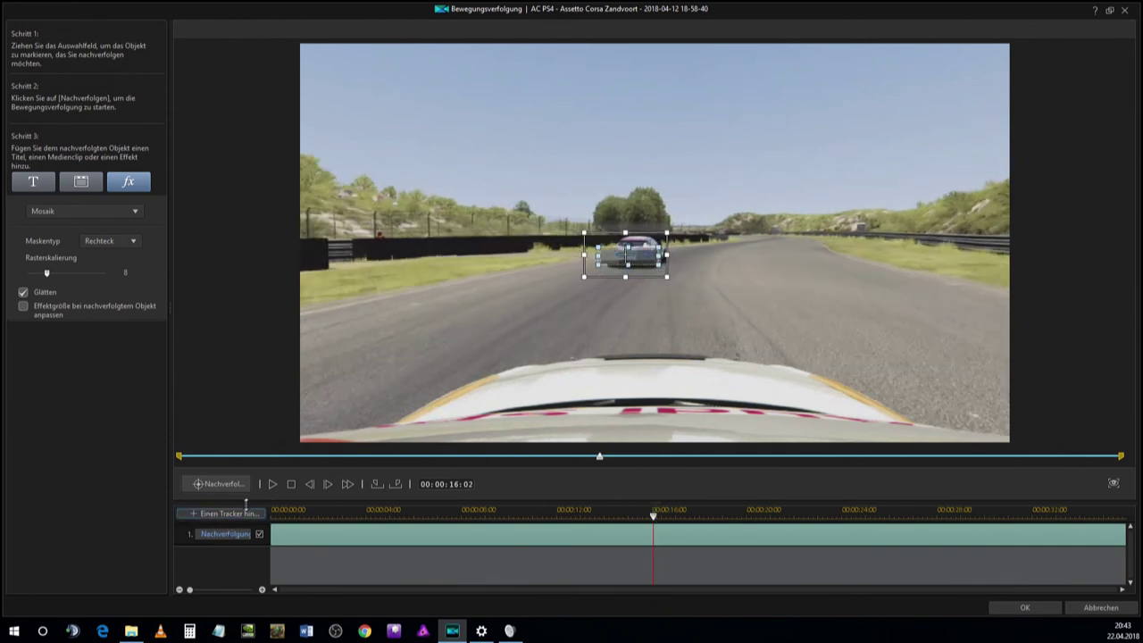
{"action": "left_click", "coordinate": [273, 484]}
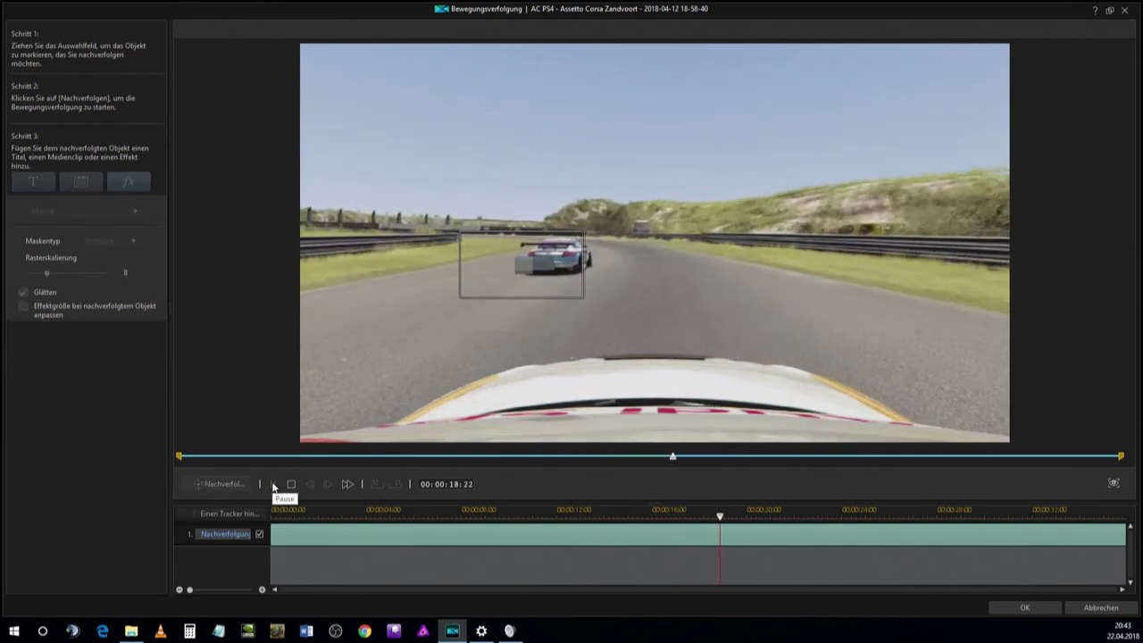
{"action": "left_click", "coordinate": [273, 485]}
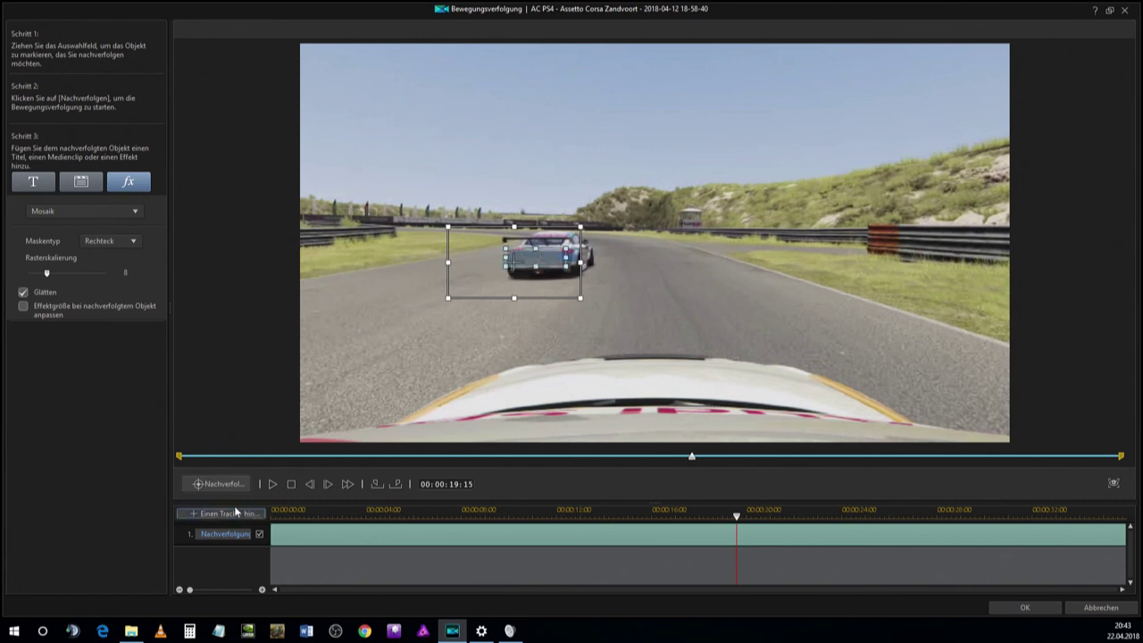
{"action": "left_click", "coordinate": [271, 484]}
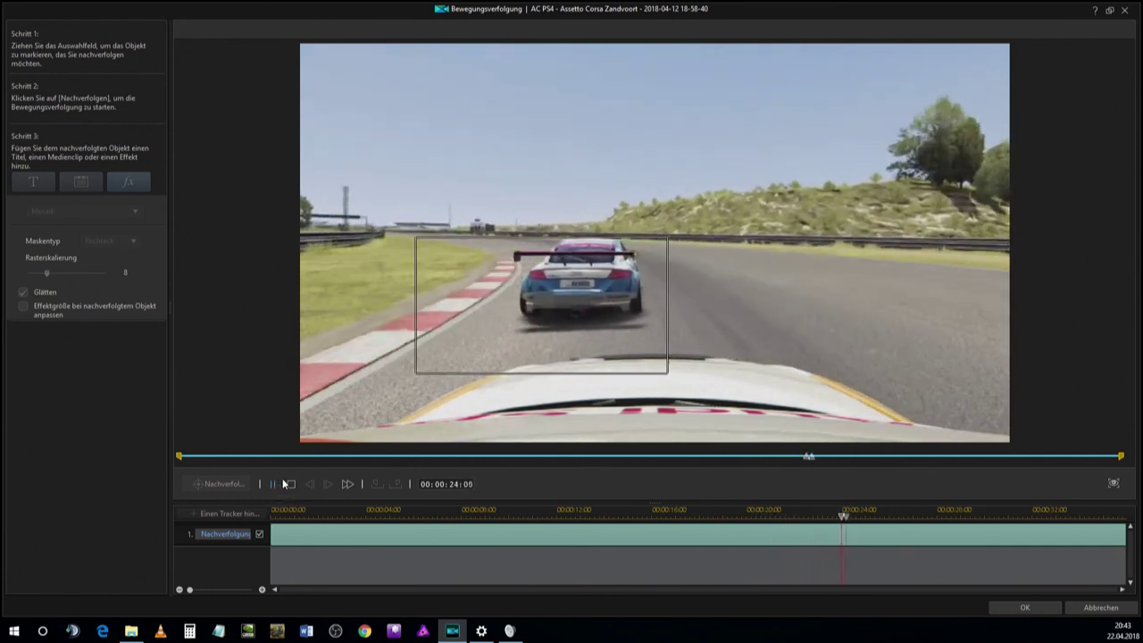
{"action": "left_click", "coordinate": [273, 485]}
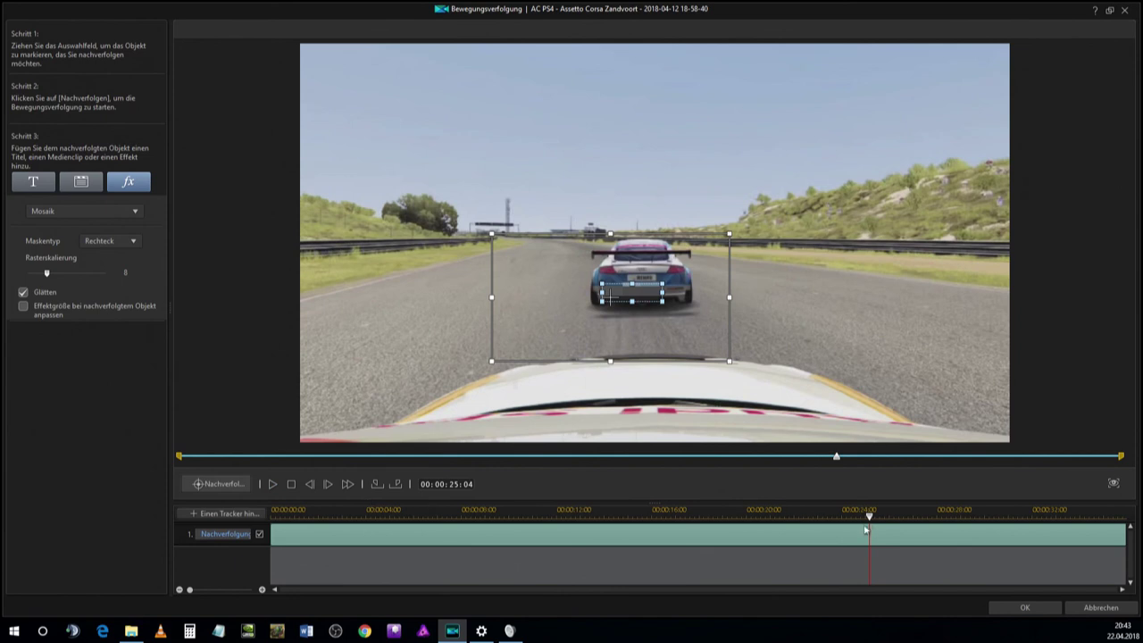
Replay the mosaic from 00:00:22:24 to 00:00:33:11 and apply the motion tracking to the clip
{"action": "left_click_drag", "start_coordinate": [870, 518], "coordinate": [818, 515]}
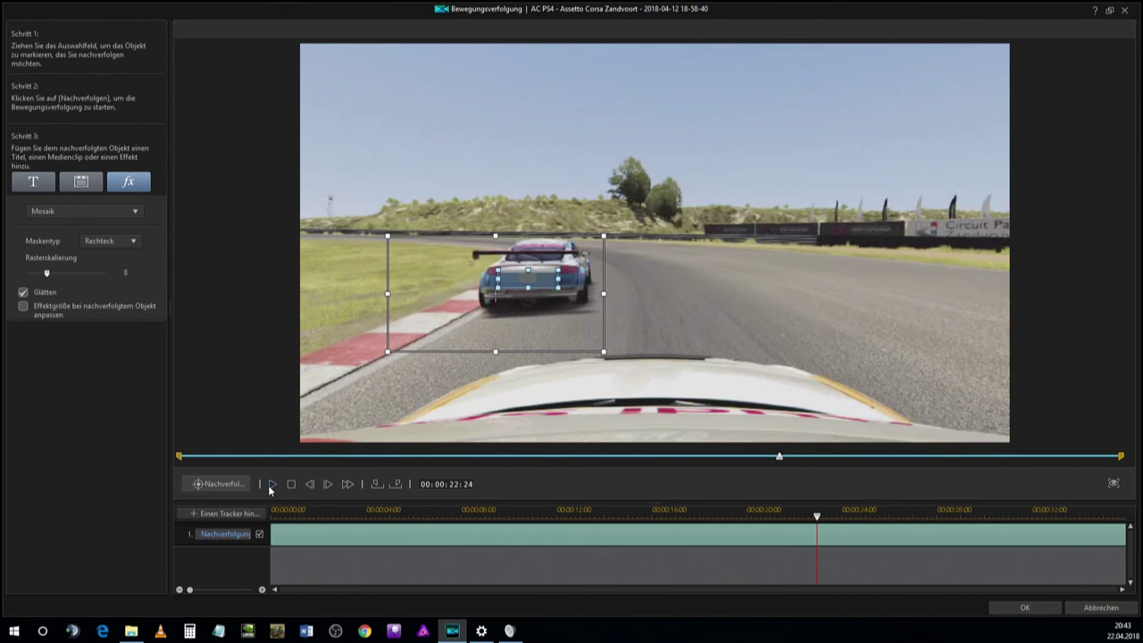
{"action": "left_click", "coordinate": [269, 485]}
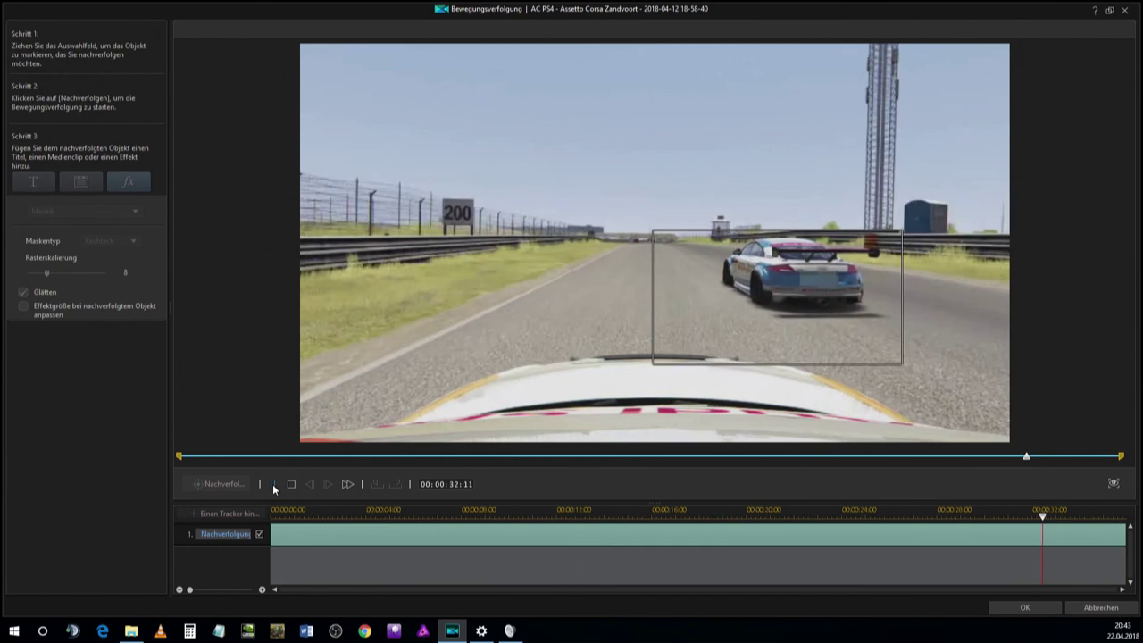
{"action": "left_click", "coordinate": [273, 484]}
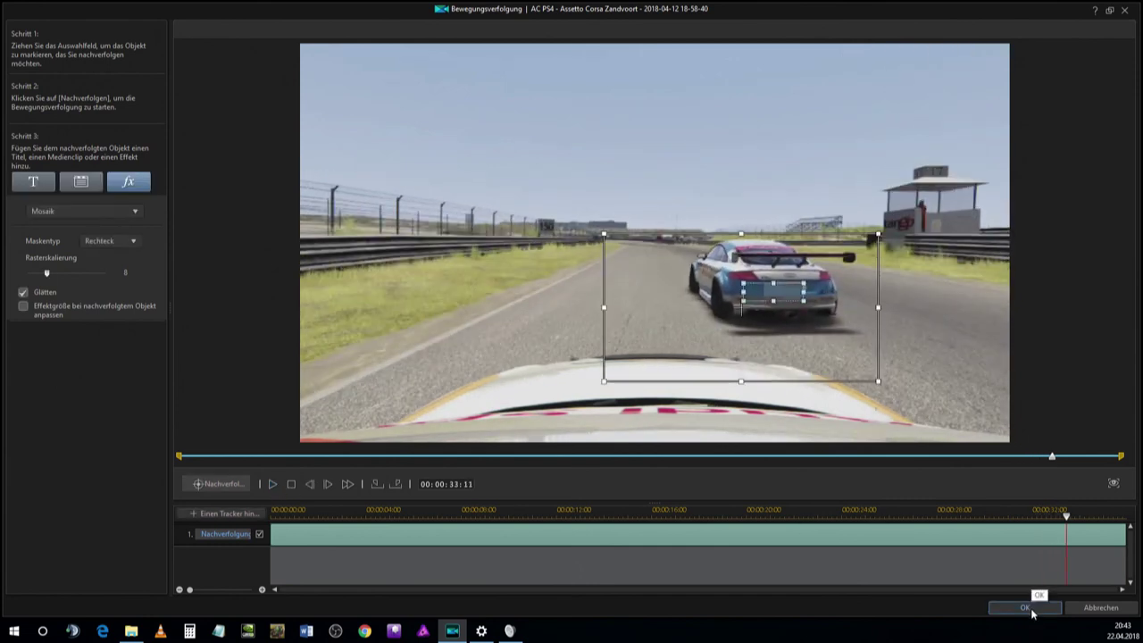
{"action": "left_click", "coordinate": [1026, 608]}
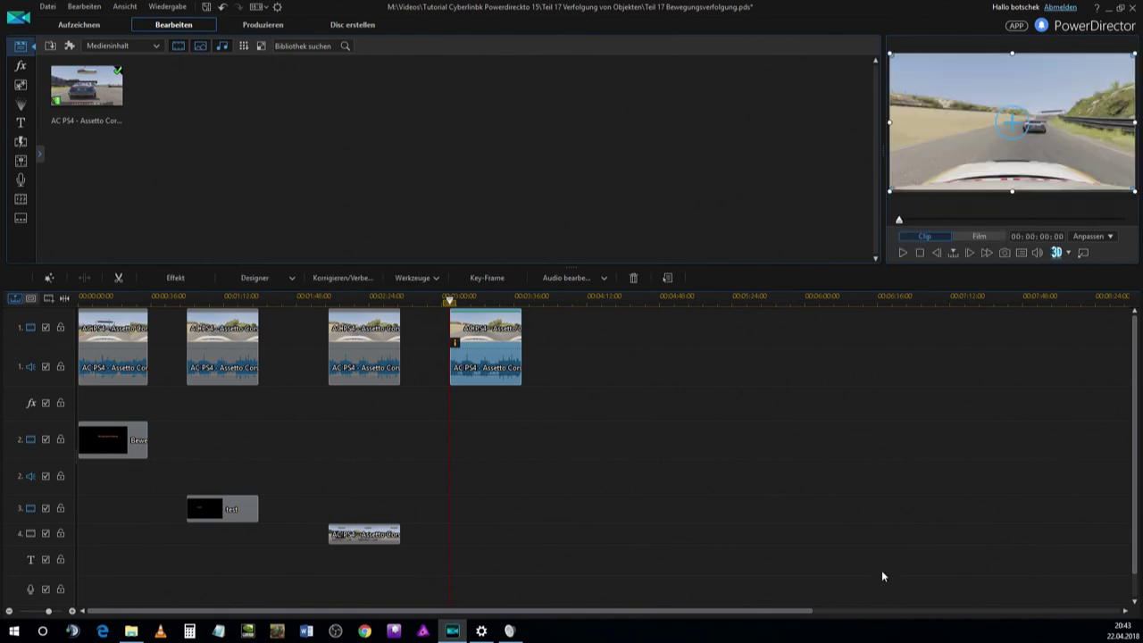